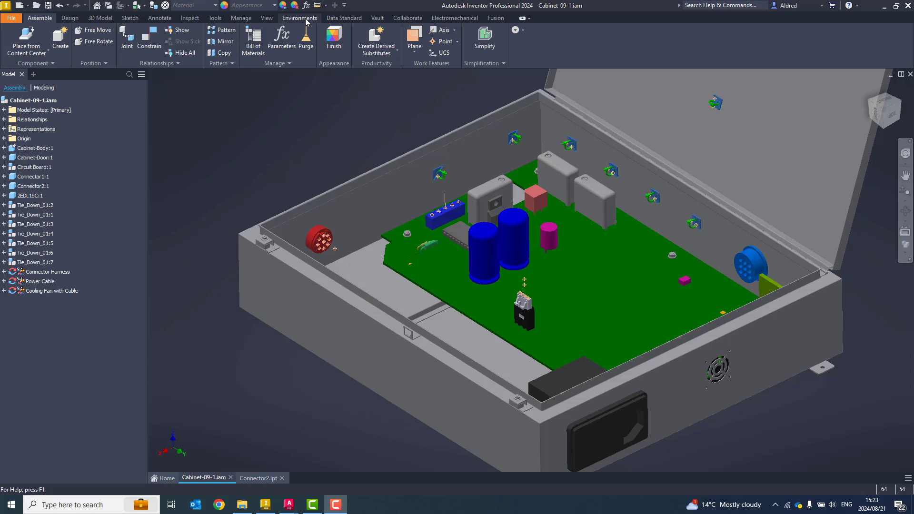
- Create a cable and harness assembly in the cabinet with the file name Cabinet-09-1.Harness6.iam
{"action": "left_click", "coordinate": [305, 20]}
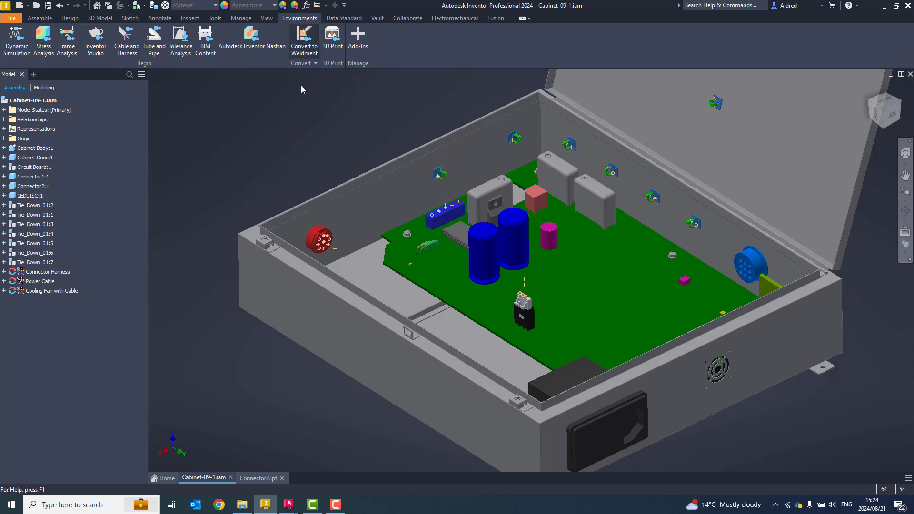
{"action": "left_click", "coordinate": [127, 45]}
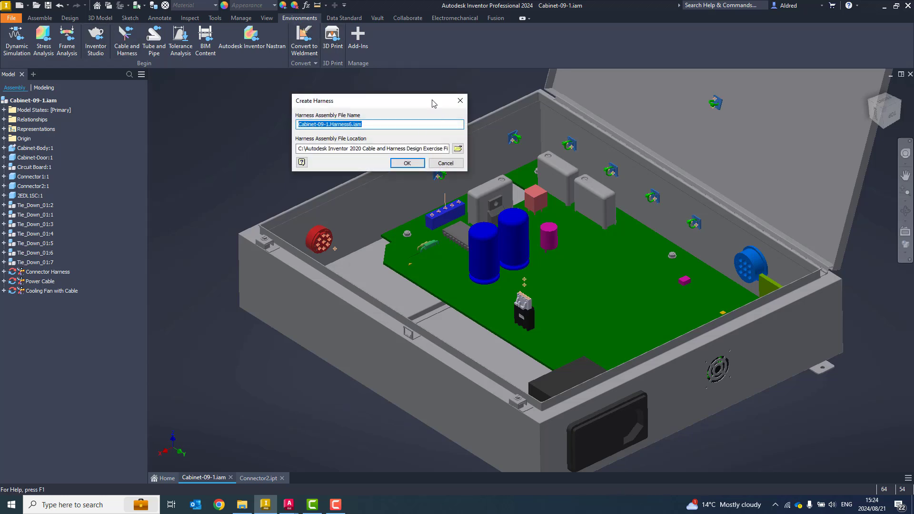
{"action": "left_click_drag", "start_coordinate": [389, 103], "coordinate": [382, 114]}
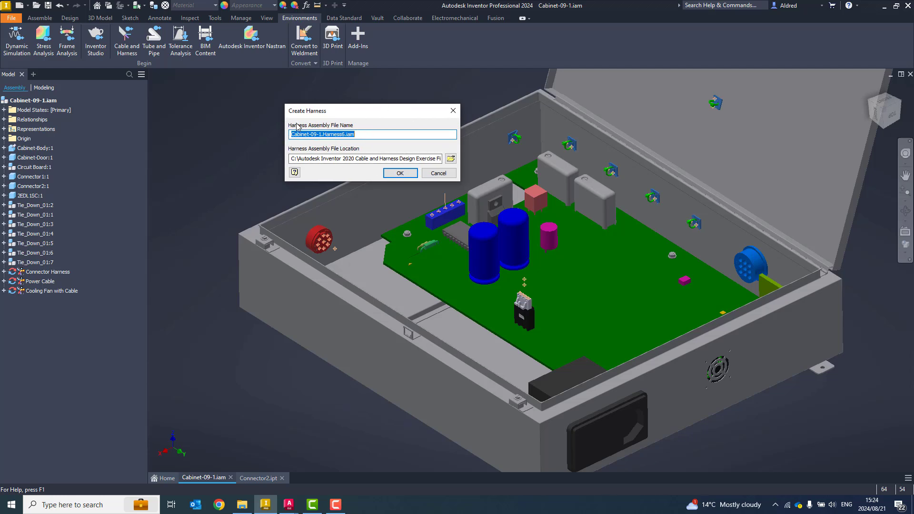
{"action": "left_click", "coordinate": [400, 172]}
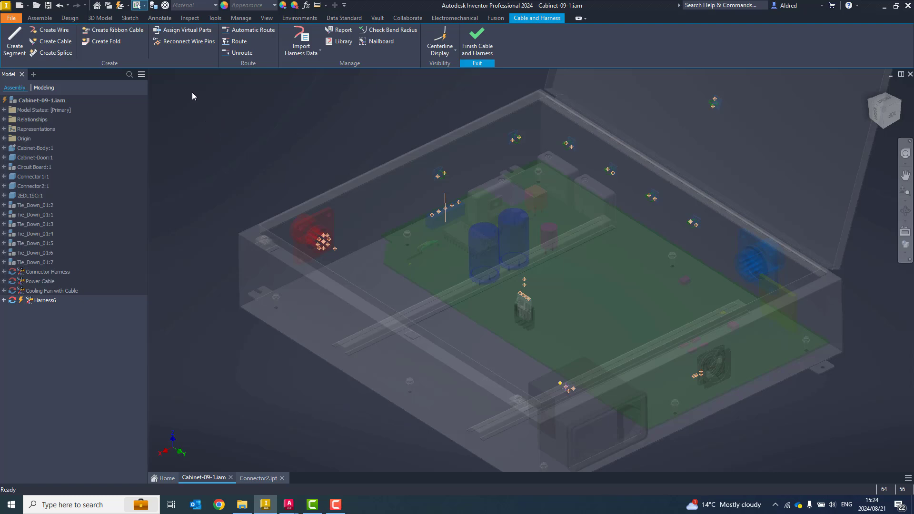
- Start a wire with ID Wire1 from an upper pin of the red connector to the first pin of the blue terminal block
{"action": "left_click", "coordinate": [48, 31]}
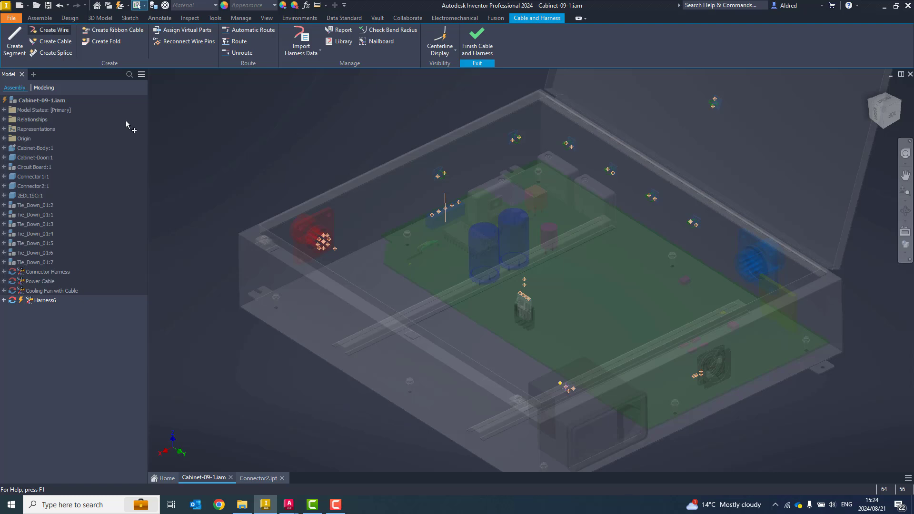
{"action": "scroll", "coordinate": [364, 266], "scroll_direction": "up", "scroll_amount": 3}
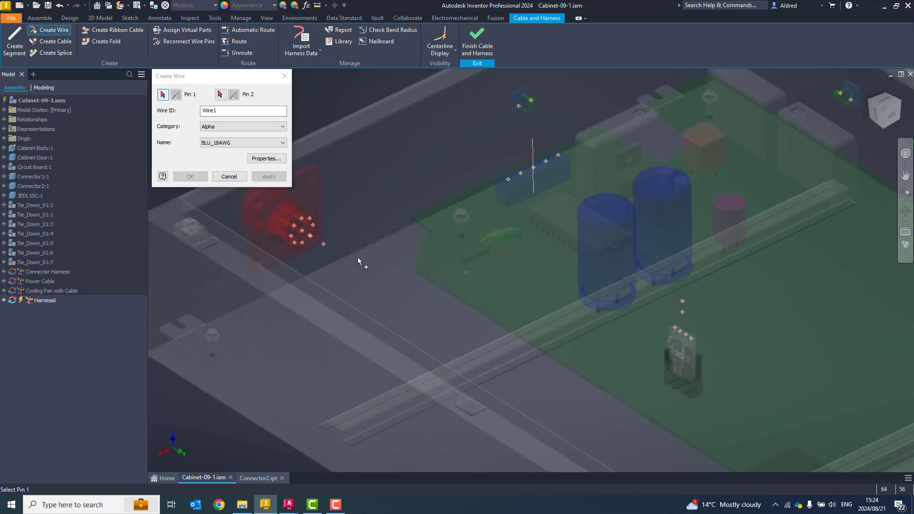
{"action": "left_click", "coordinate": [302, 218]}
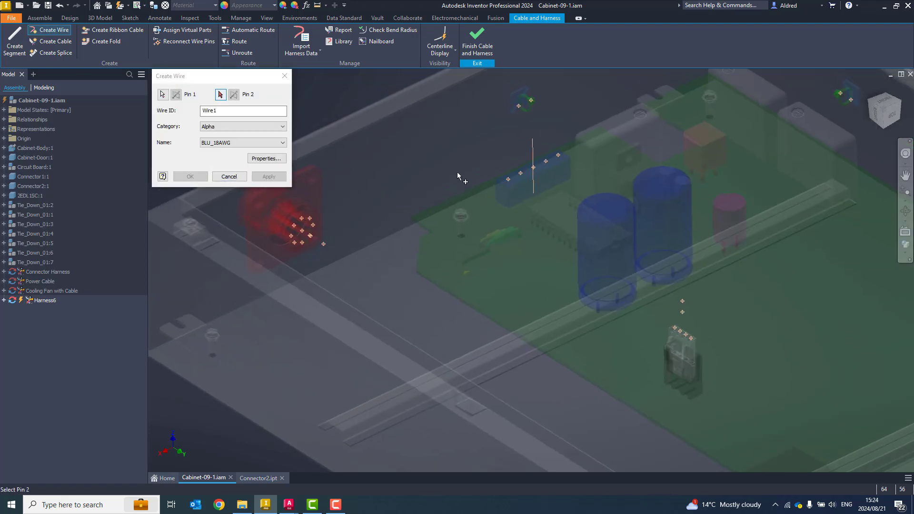
{"action": "left_click", "coordinate": [508, 180]}
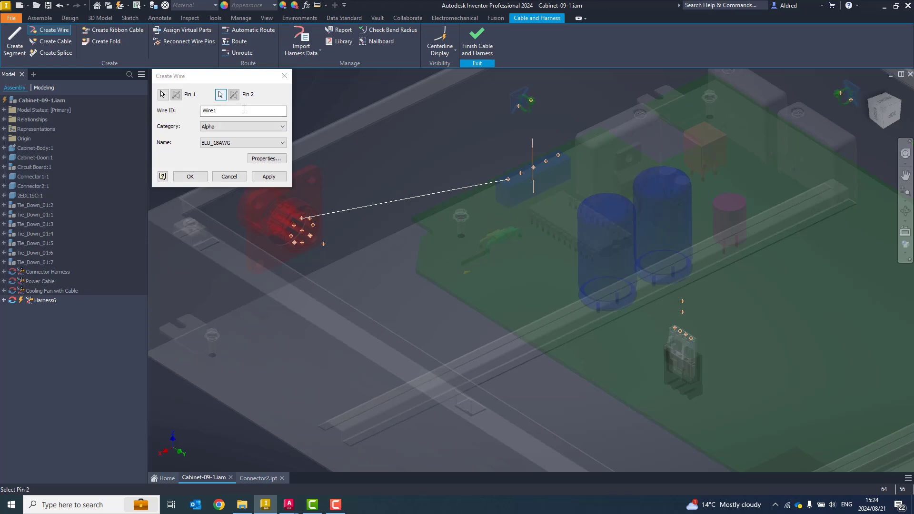
{"action": "left_click", "coordinate": [191, 112]}
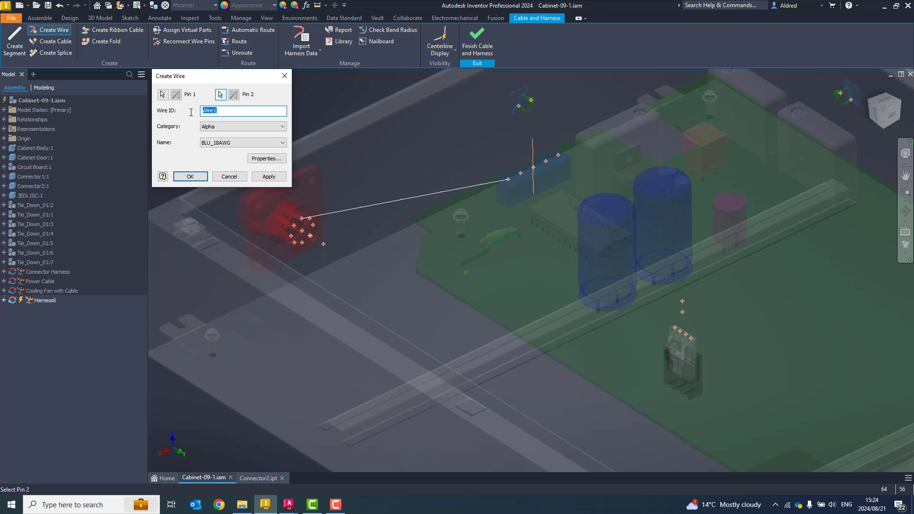
- Browse the wire categories and set Wire1 to category Alpha with the wire name BLU_18AWG
{"action": "left_click", "coordinate": [230, 127]}
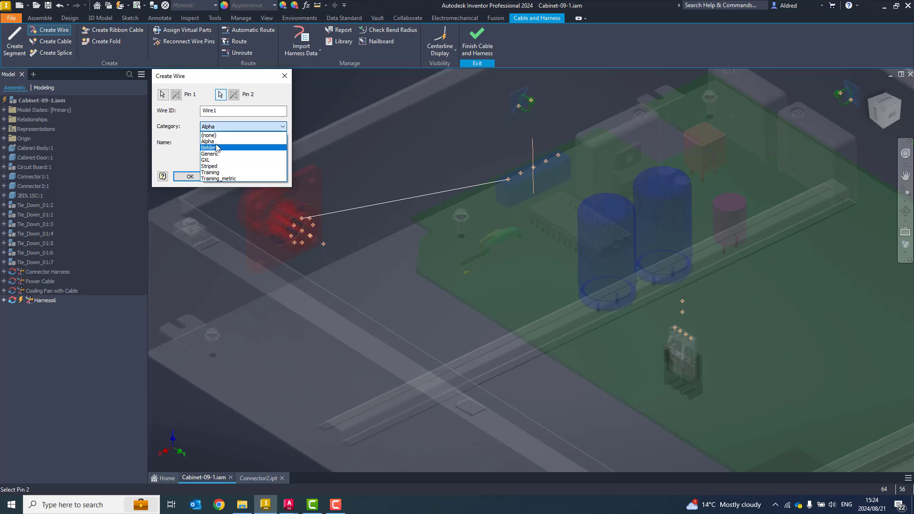
{"action": "left_click", "coordinate": [217, 147]}
{"action": "left_click", "coordinate": [230, 126]}
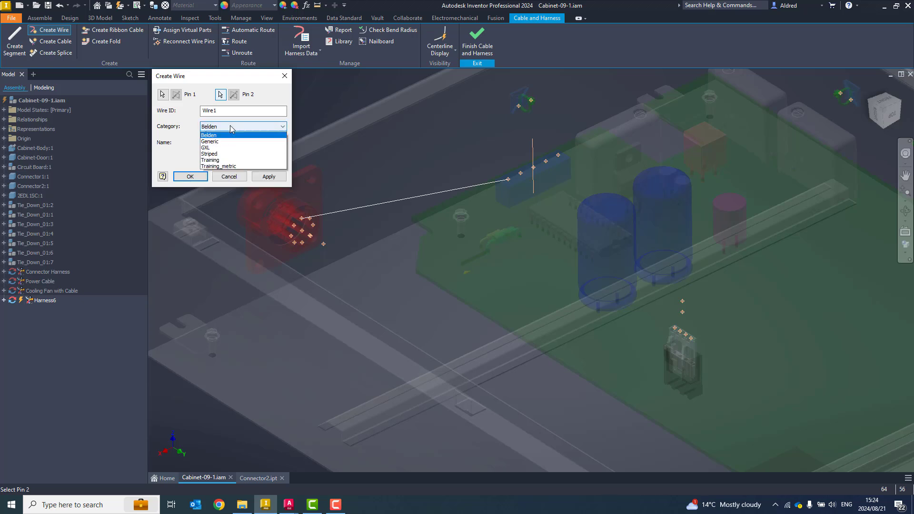
{"action": "left_click", "coordinate": [232, 141]}
{"action": "left_click", "coordinate": [238, 143]}
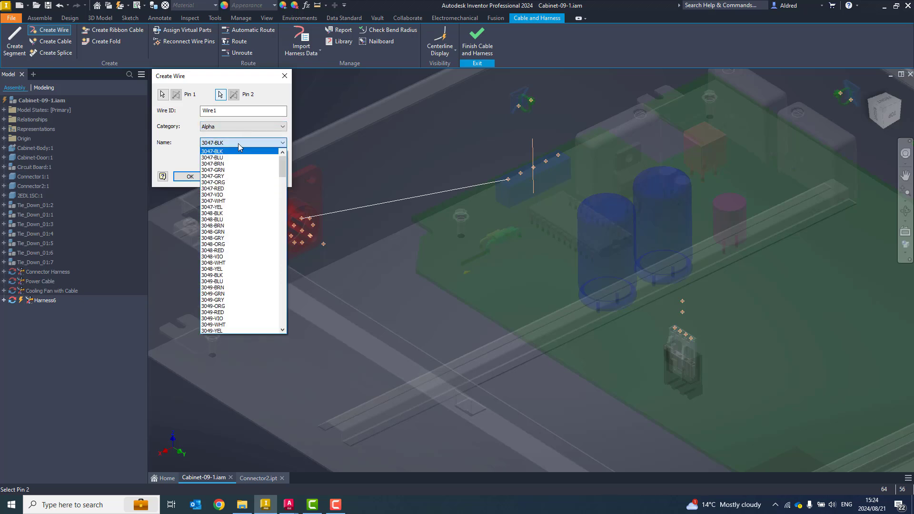
{"action": "scroll", "coordinate": [224, 253], "scroll_direction": "down", "scroll_amount": 15}
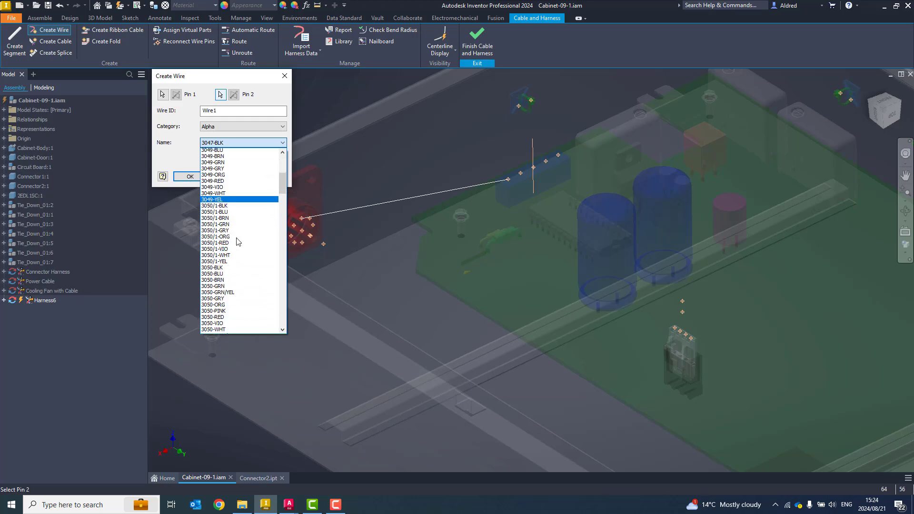
{"action": "scroll", "coordinate": [234, 258], "scroll_direction": "down", "scroll_amount": 20}
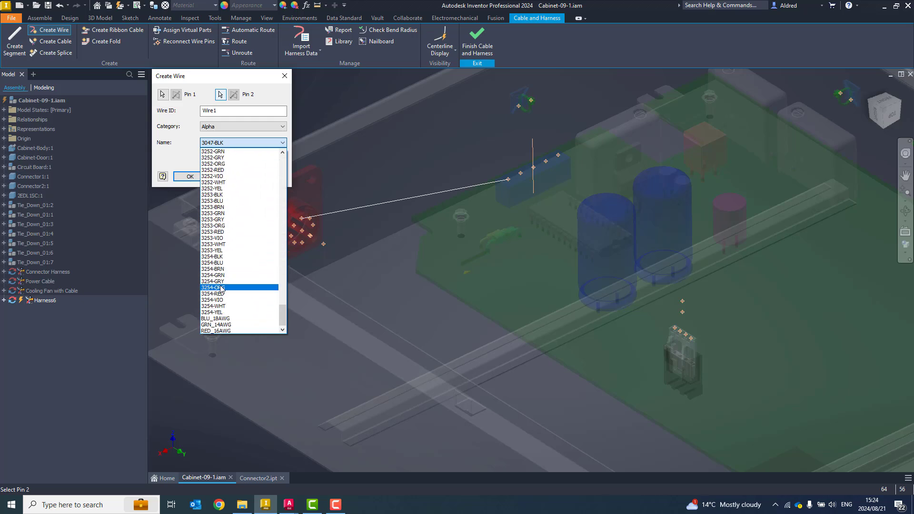
{"action": "left_click", "coordinate": [223, 318]}
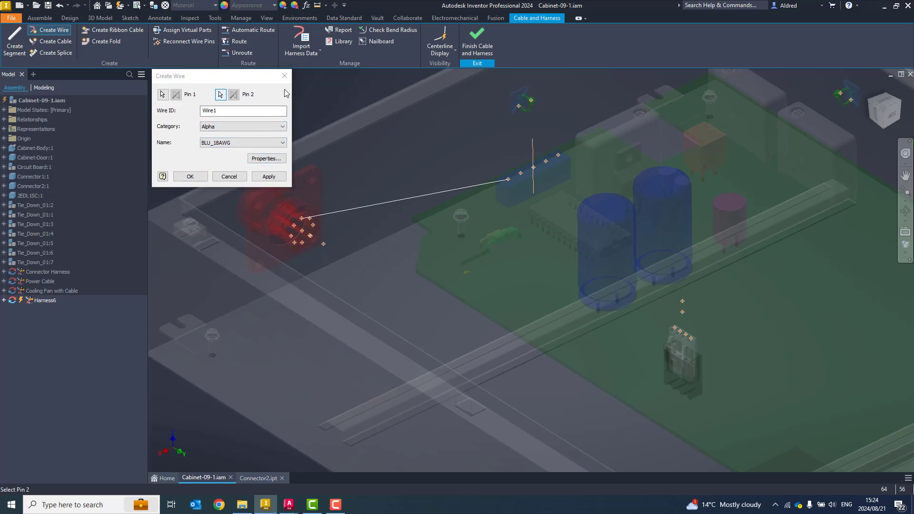
- Review the library properties of the BLU_18AWG wire and create Wire1
{"action": "left_click", "coordinate": [261, 159]}
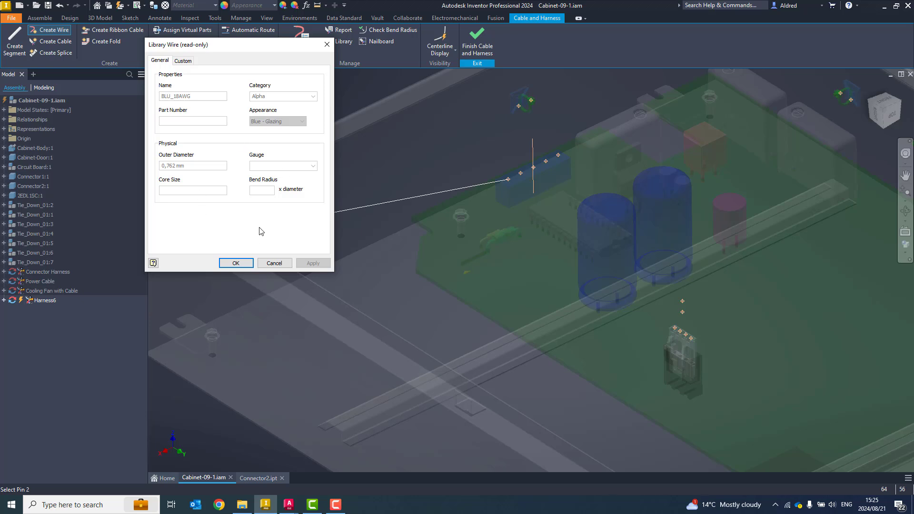
{"action": "left_click", "coordinate": [241, 263]}
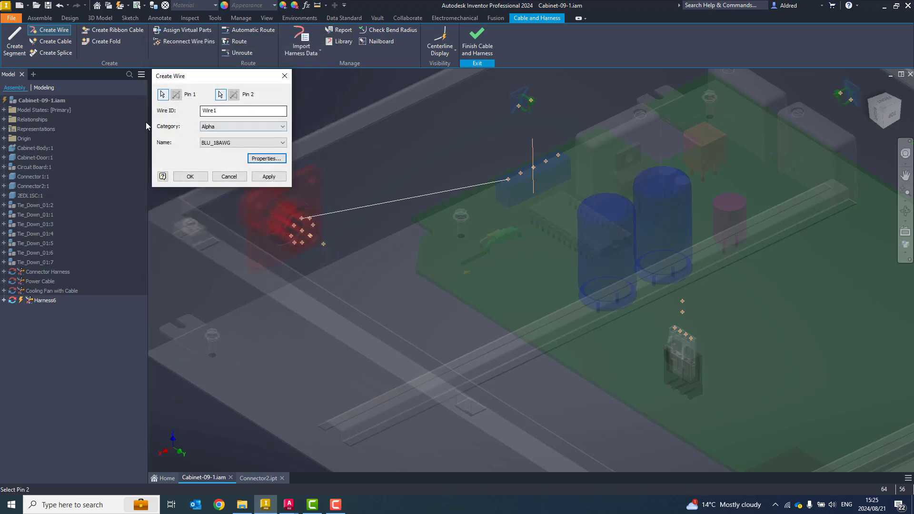
{"action": "left_click", "coordinate": [268, 176]}
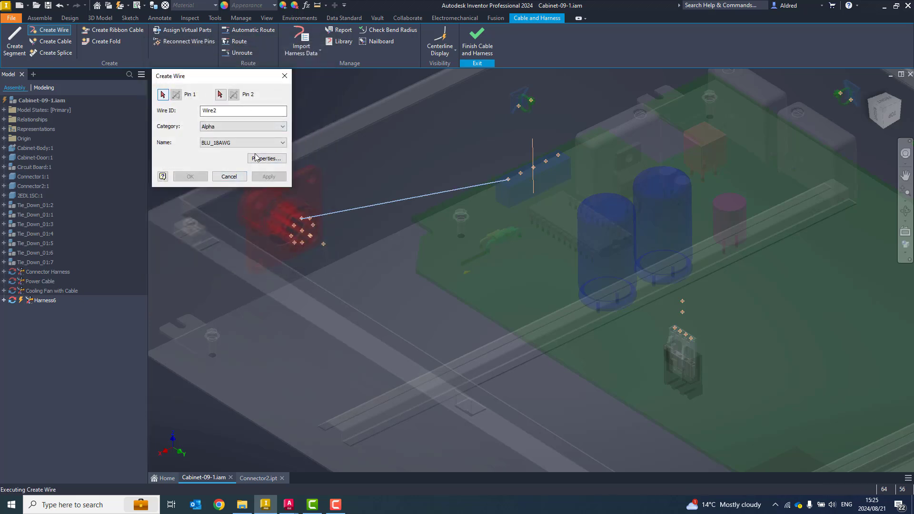
- Add BLU_18AWG wires Wire2 and Wire3 from the next two red connector pins to the terminal block's second and third pins
{"action": "left_click", "coordinate": [309, 218]}
{"action": "left_click", "coordinate": [521, 173]}
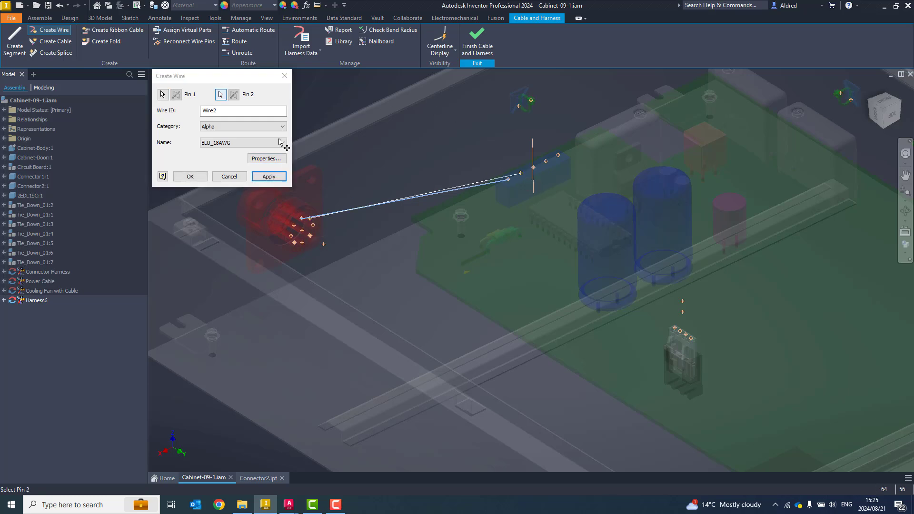
{"action": "left_click", "coordinate": [269, 177]}
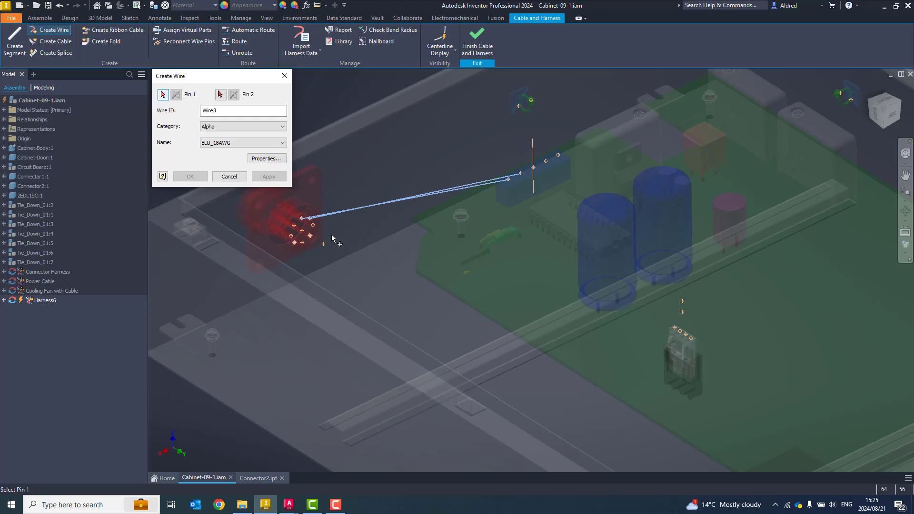
{"action": "left_click", "coordinate": [312, 225]}
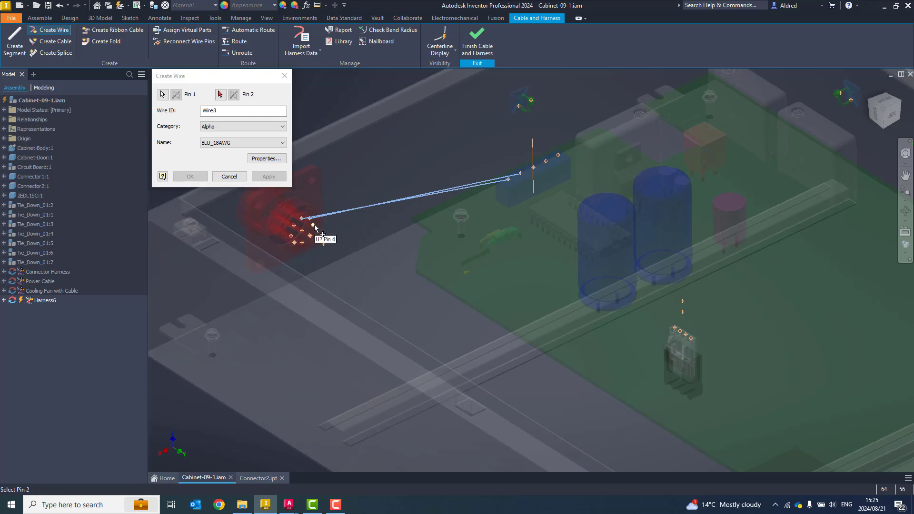
{"action": "left_click", "coordinate": [534, 167]}
{"action": "left_click", "coordinate": [267, 176]}
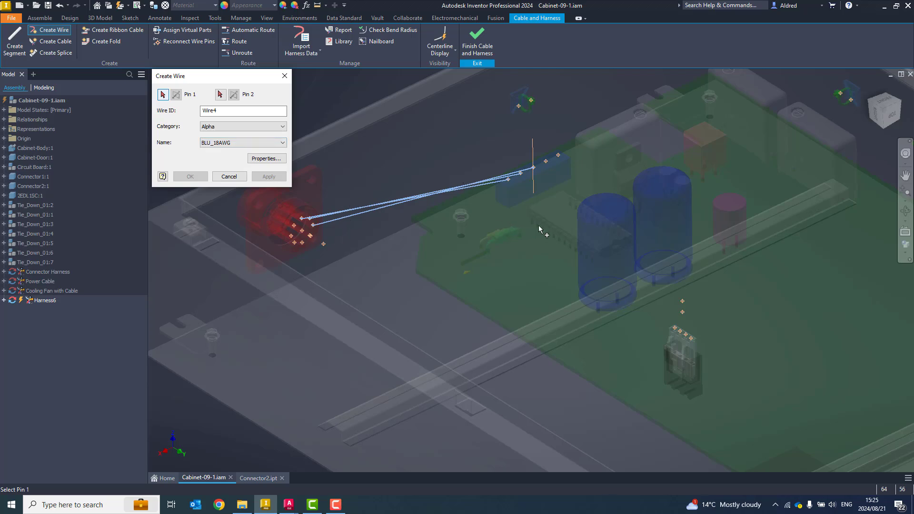
{"action": "left_click", "coordinate": [558, 155]}
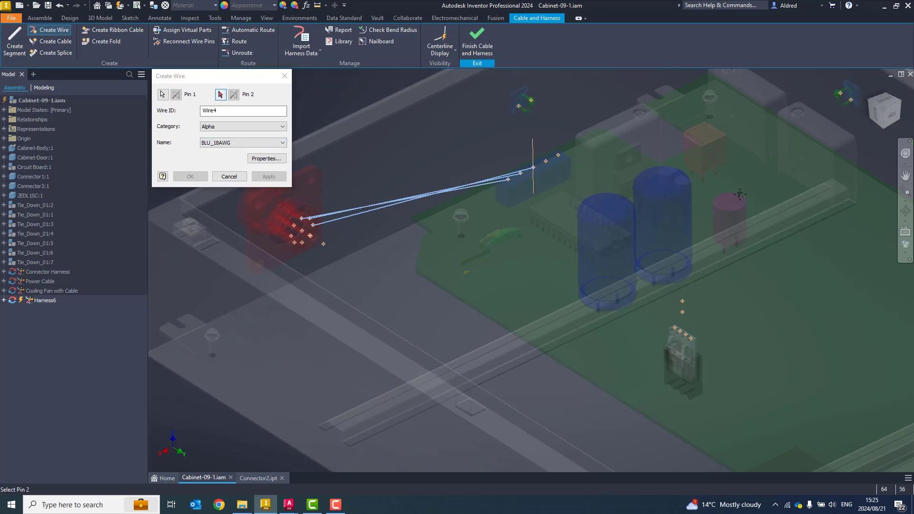
{"action": "middle_click_drag", "start_coordinate": [876, 238], "coordinate": [523, 219]}
{"action": "middle_click_drag", "start_coordinate": [644, 219], "coordinate": [522, 210]}
{"action": "scroll", "coordinate": [547, 203], "scroll_direction": "up", "scroll_amount": 3}
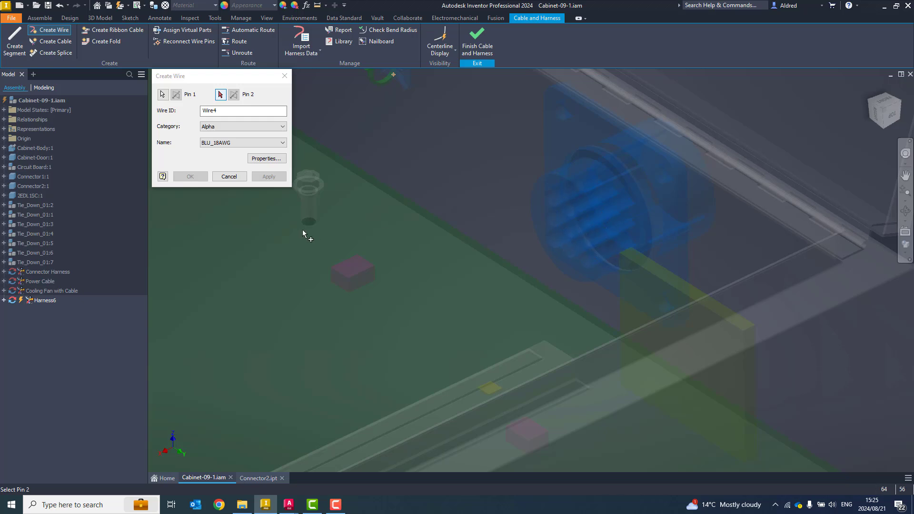
{"action": "scroll", "coordinate": [453, 244], "scroll_direction": "down", "scroll_amount": 6}
{"action": "scroll", "coordinate": [446, 165], "scroll_direction": "up", "scroll_amount": 5}
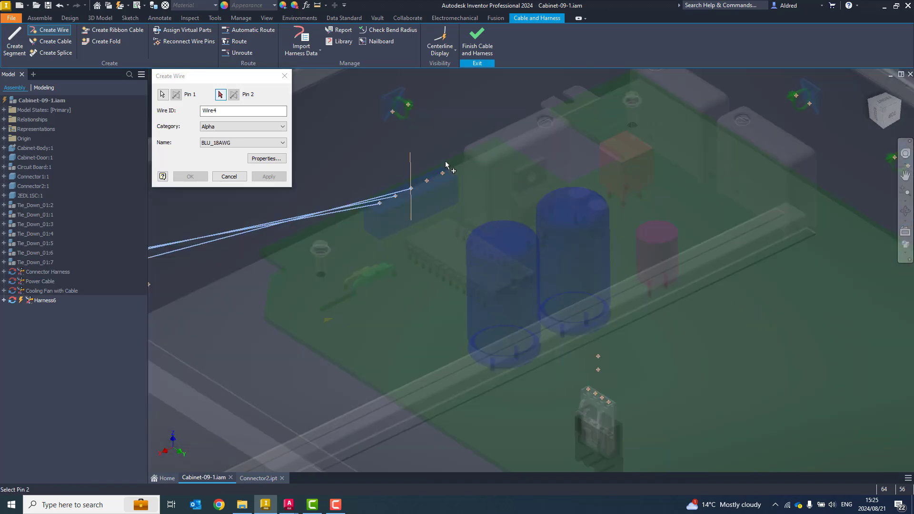
{"action": "middle_click_drag", "start_coordinate": [311, 362], "coordinate": [575, 328]}
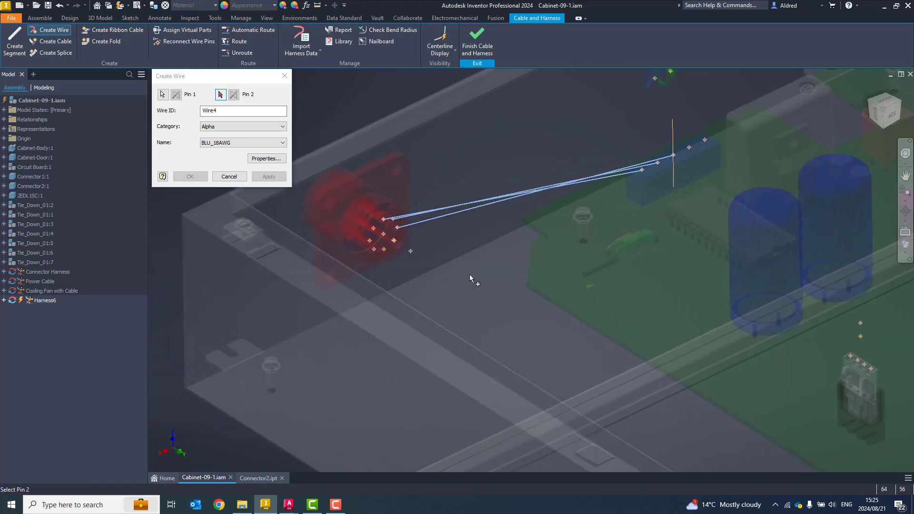
{"action": "left_click", "coordinate": [239, 179]}
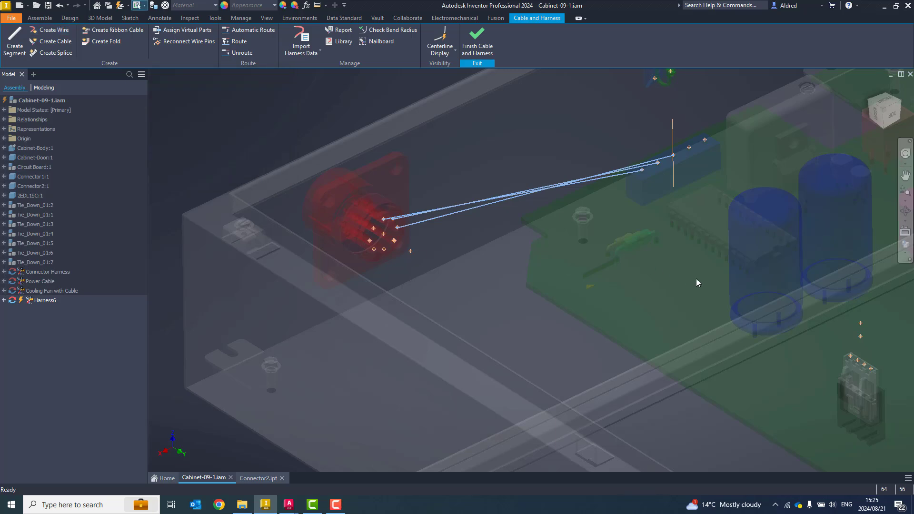
- Finish the cable and harness editing and return to the cabinet assembly
{"action": "middle_click_drag", "start_coordinate": [697, 281], "coordinate": [376, 299]}
{"action": "scroll", "coordinate": [469, 225], "scroll_direction": "down", "scroll_amount": 3}
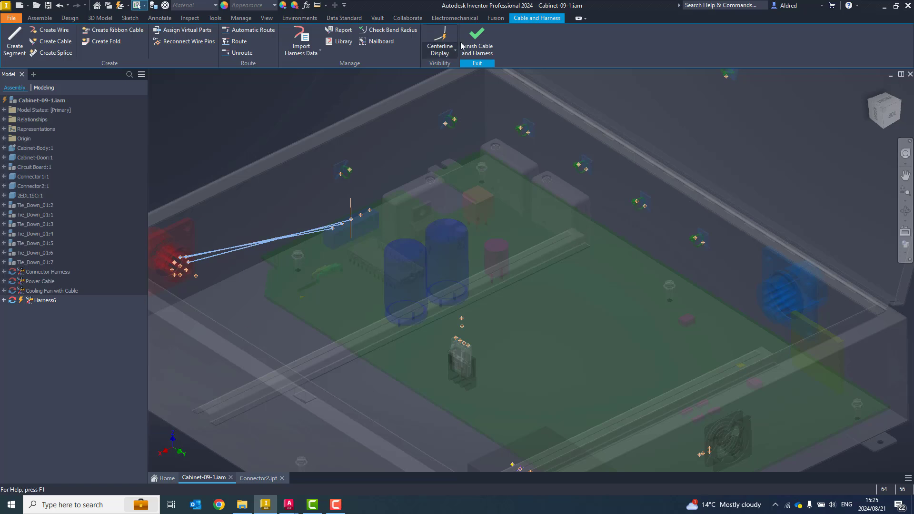
{"action": "left_click", "coordinate": [477, 40]}
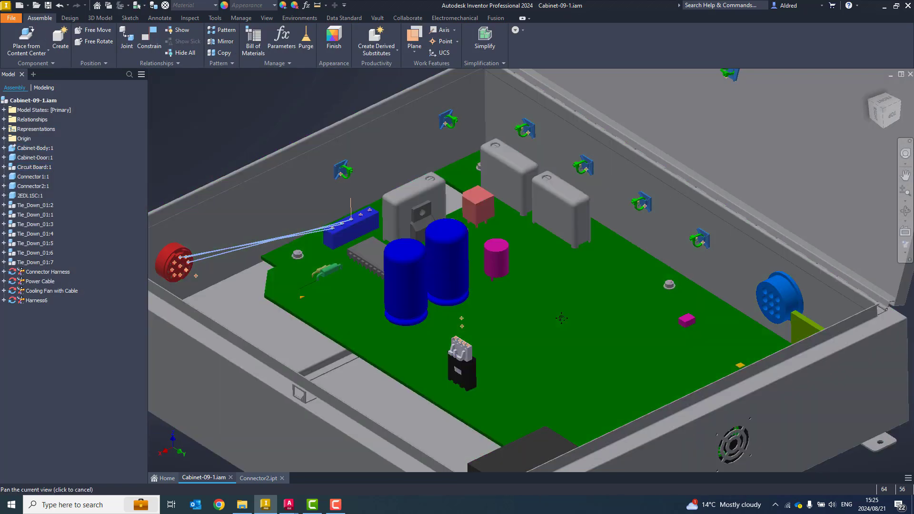
- Open the blue connector part Connector2.ipt and select its round face with the numbered pin holes
{"action": "middle_click_drag", "start_coordinate": [595, 215], "coordinate": [541, 184]}
{"action": "double_click", "coordinate": [735, 265]}
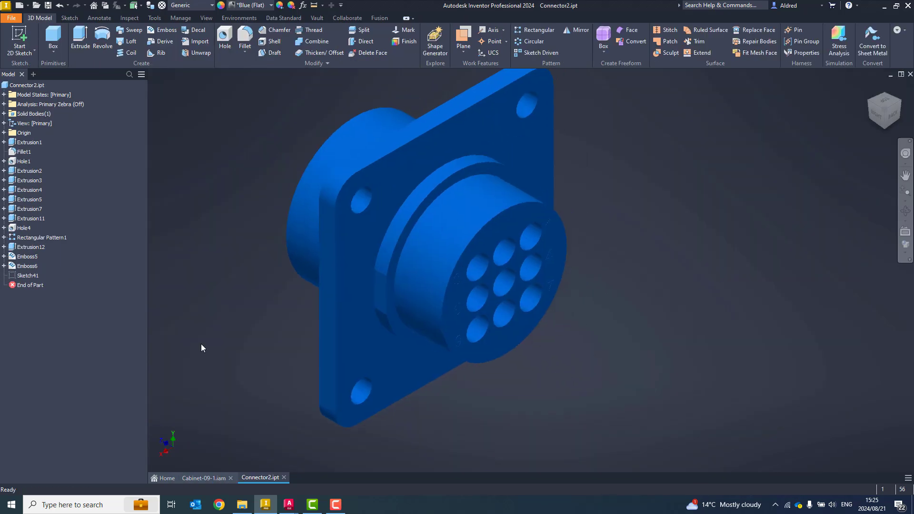
{"action": "left_click", "coordinate": [549, 235]}
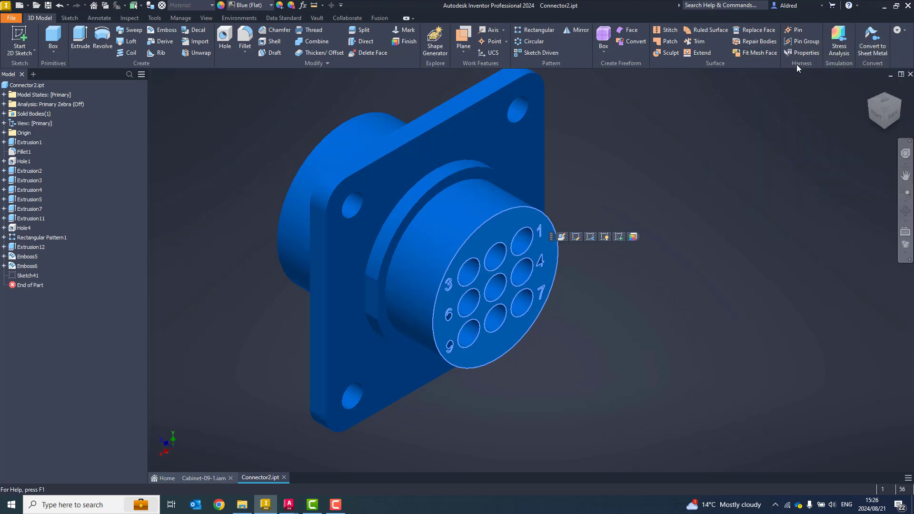
- Hide the Harness command group from the part modelling tools and show it again
{"action": "left_click", "coordinate": [901, 30]}
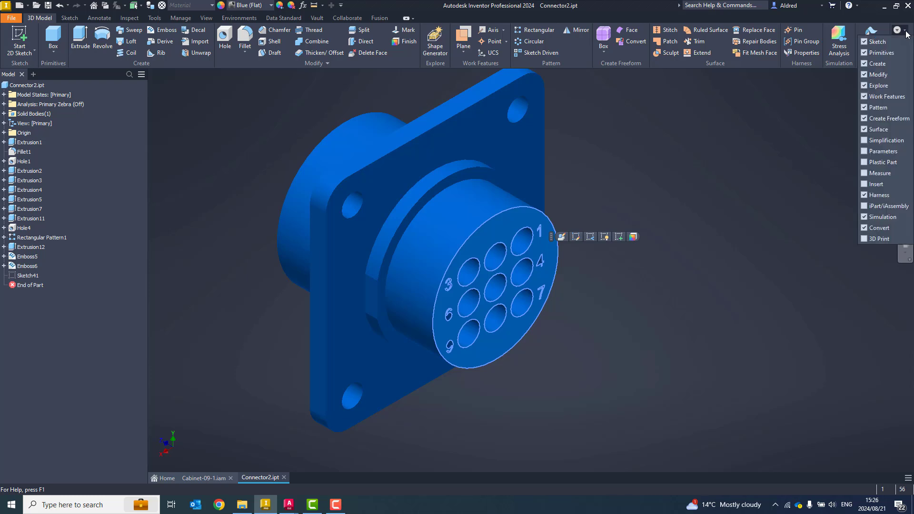
{"action": "left_click", "coordinate": [867, 195]}
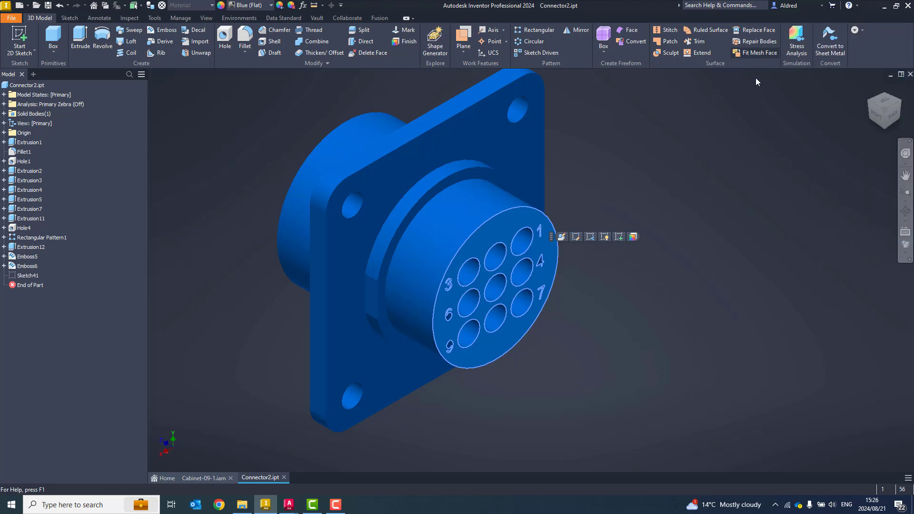
{"action": "left_click", "coordinate": [862, 30]}
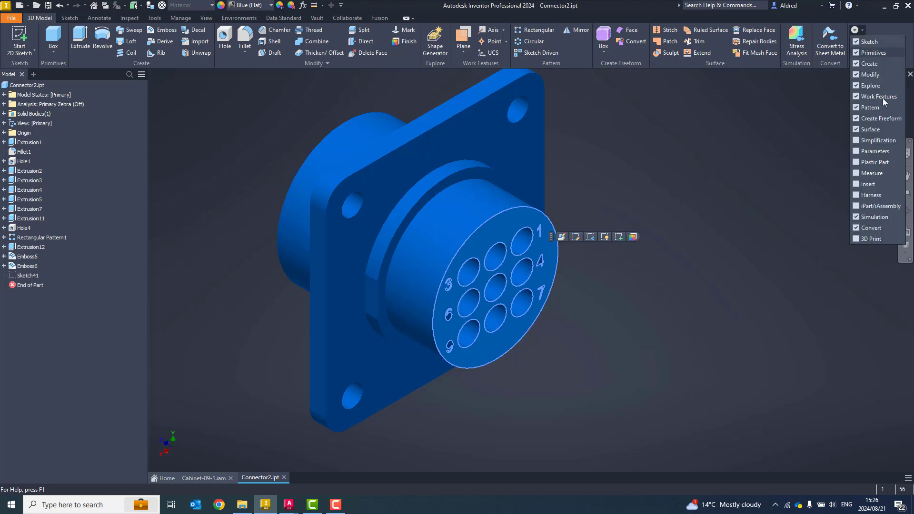
{"action": "left_click", "coordinate": [869, 195]}
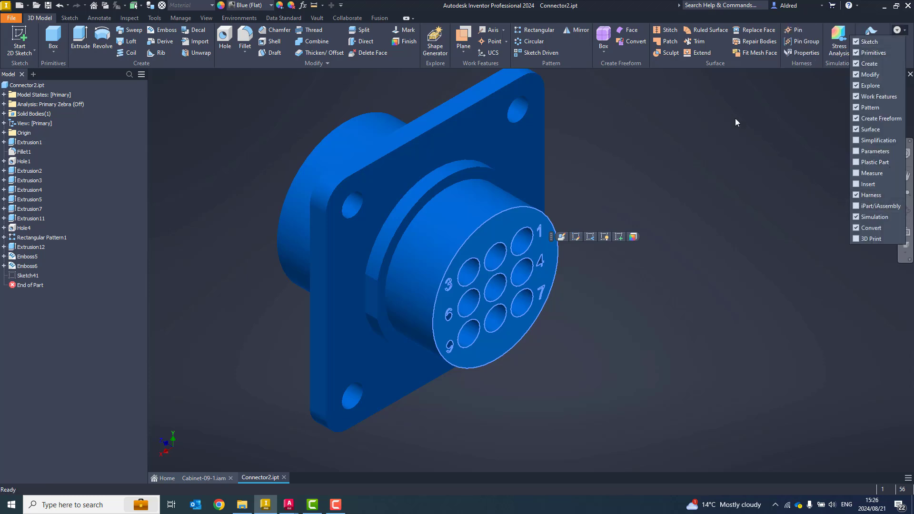
- Place harness pins 1, 2 and 3 at the centres of the three holes in the connector face's upper row
{"action": "left_click", "coordinate": [796, 29]}
{"action": "left_click", "coordinate": [531, 242]}
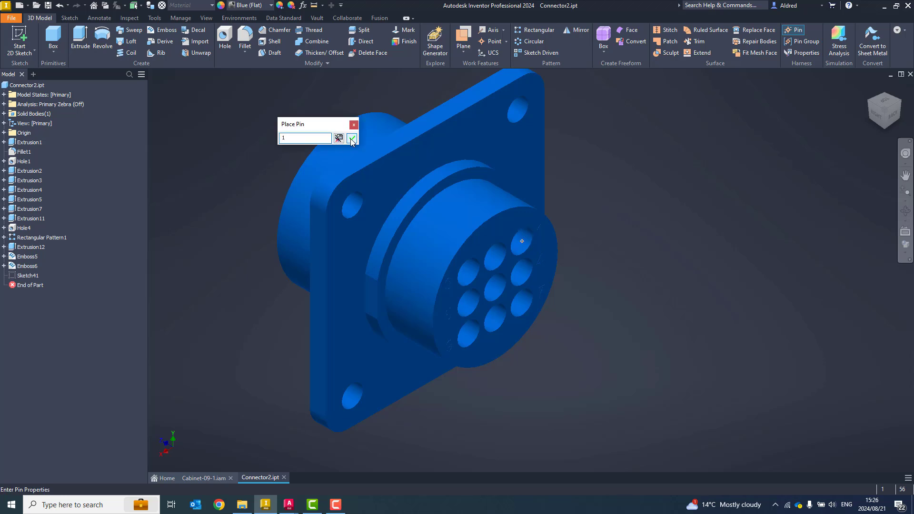
{"action": "left_click", "coordinate": [351, 137]}
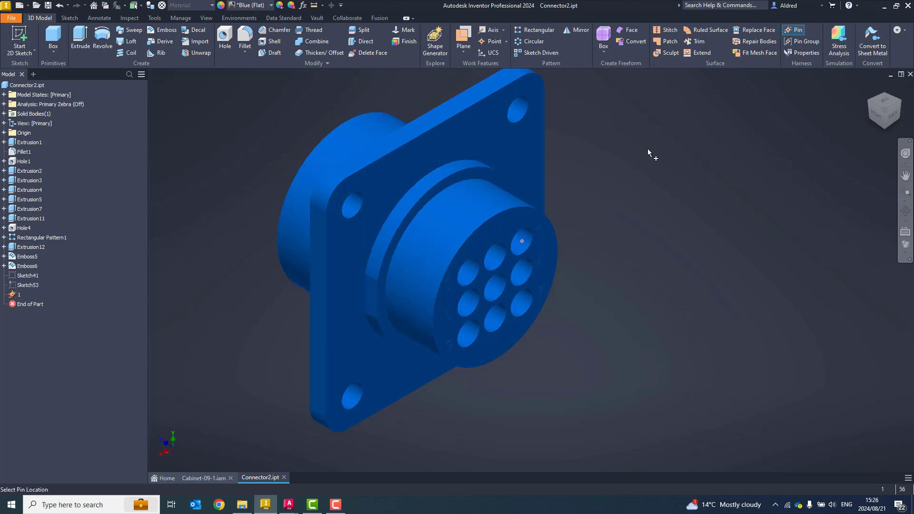
{"action": "left_click", "coordinate": [503, 262]}
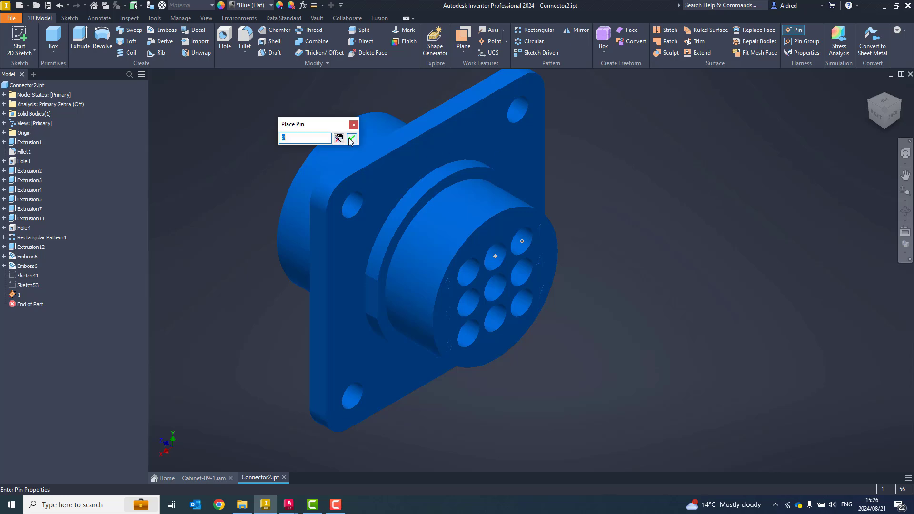
{"action": "left_click", "coordinate": [352, 137]}
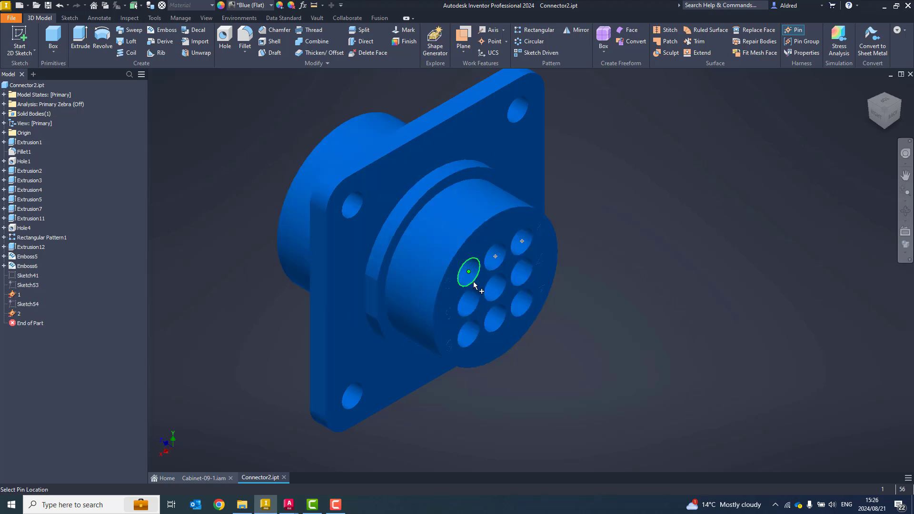
{"action": "left_click", "coordinate": [474, 284]}
{"action": "left_click", "coordinate": [352, 138]}
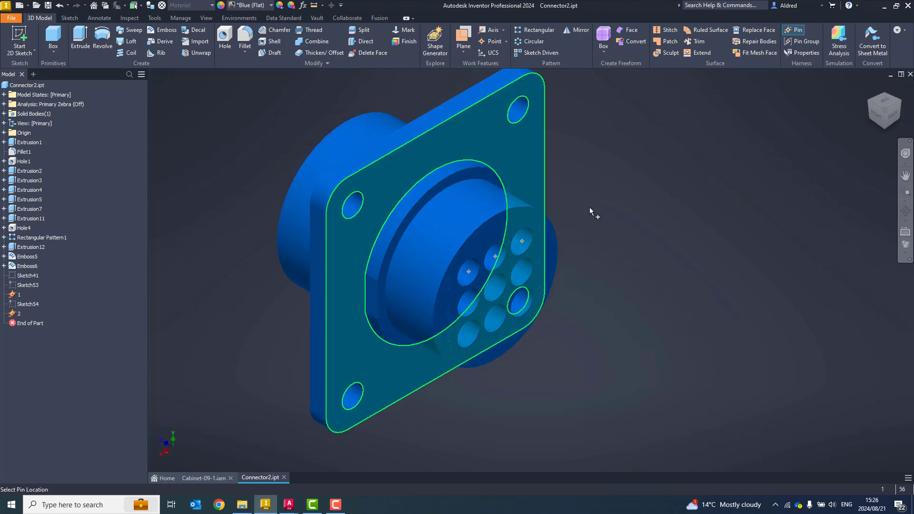
- Place harness pins 4, 5 and 6 at the centres of the three holes in the connector face's middle row
{"action": "left_click", "coordinate": [529, 275]}
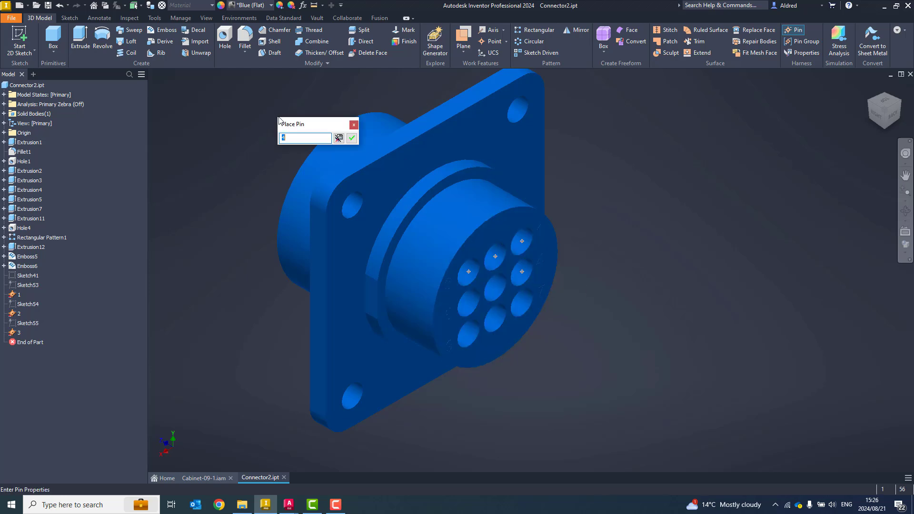
{"action": "left_click", "coordinate": [352, 138]}
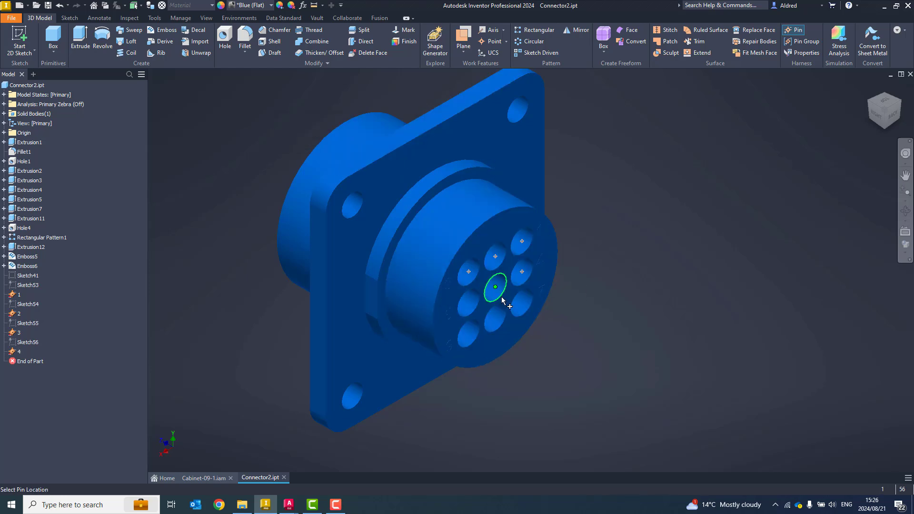
{"action": "left_click", "coordinate": [502, 297]}
{"action": "left_click", "coordinate": [352, 138]}
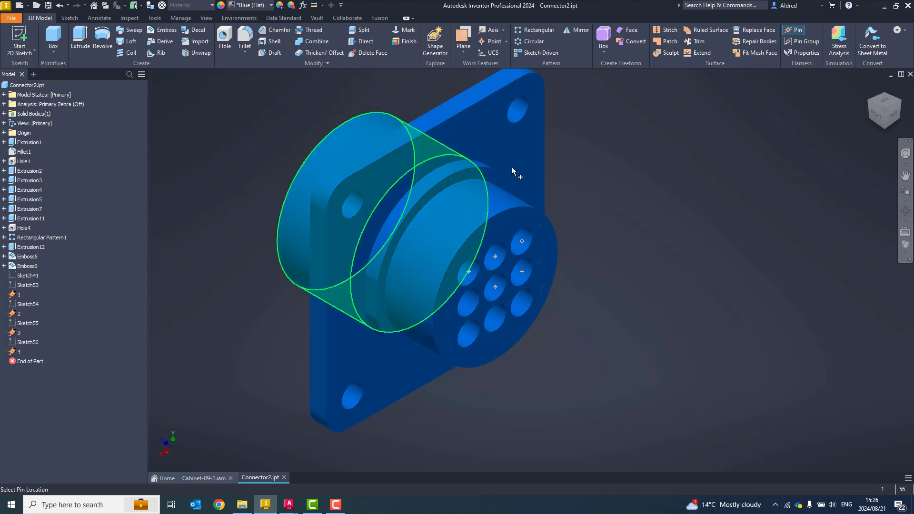
{"action": "middle_click_drag", "start_coordinate": [478, 314], "coordinate": [483, 284]}
{"action": "left_click", "coordinate": [483, 281]}
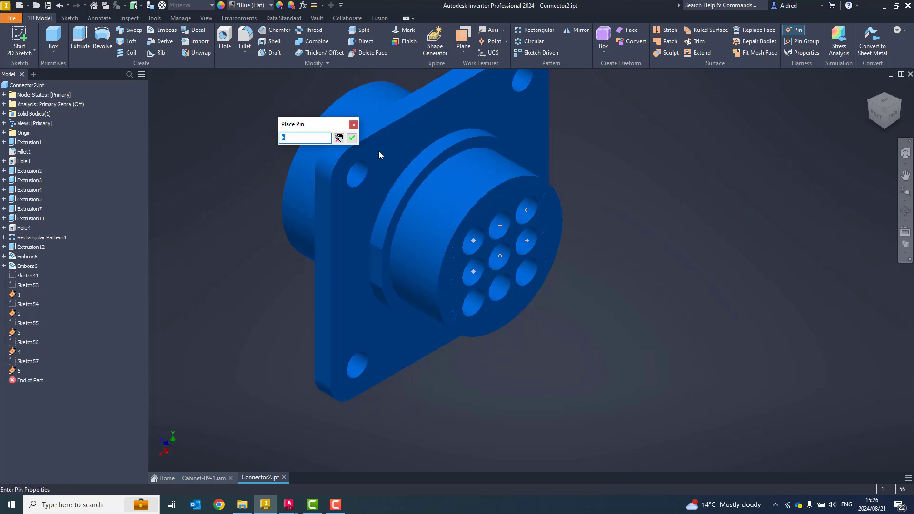
{"action": "left_click", "coordinate": [352, 138]}
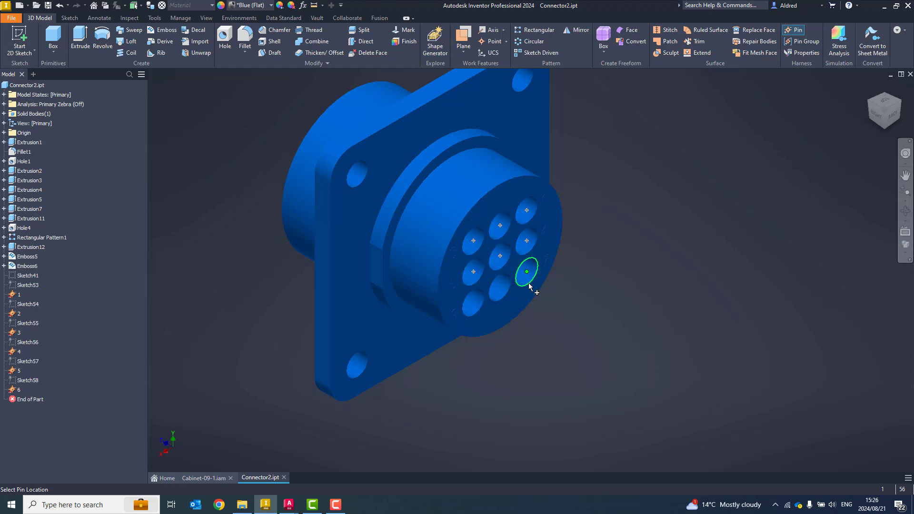
- Place harness pins 7, 8 and 9 in the connector face's lower row of holes and end pin placement
{"action": "left_click", "coordinate": [529, 282]}
{"action": "left_click", "coordinate": [352, 138]}
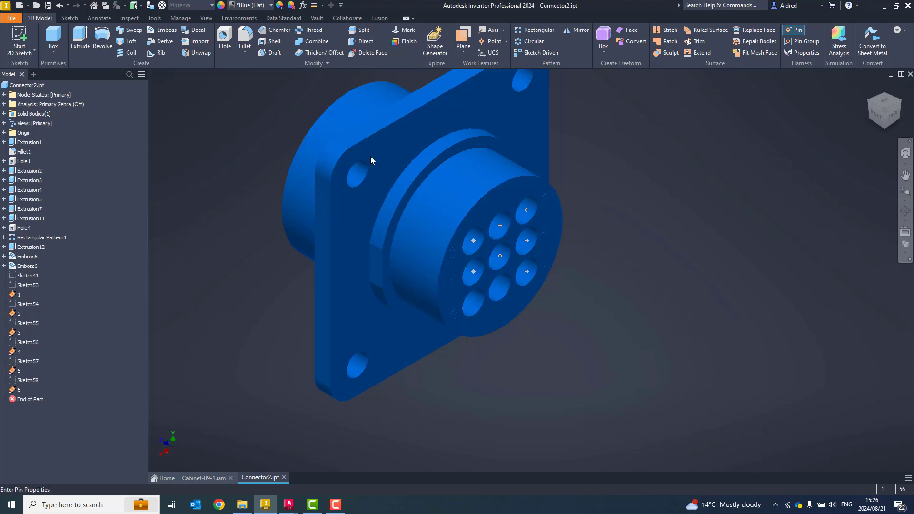
{"action": "left_click", "coordinate": [508, 300]}
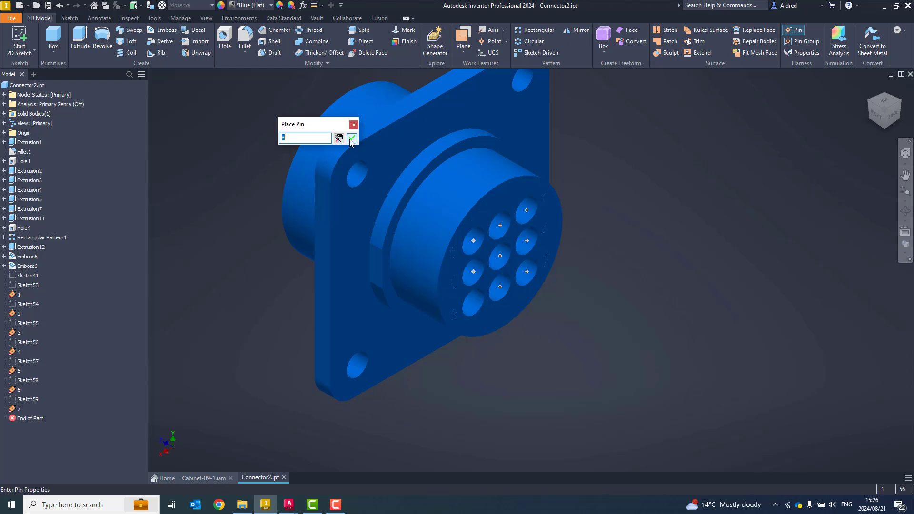
{"action": "left_click", "coordinate": [352, 139]}
{"action": "left_click", "coordinate": [480, 313]}
{"action": "left_click", "coordinate": [352, 139]}
{"action": "scroll", "coordinate": [533, 297], "scroll_direction": "down", "scroll_amount": 5}
{"action": "key", "text": "Escape"}
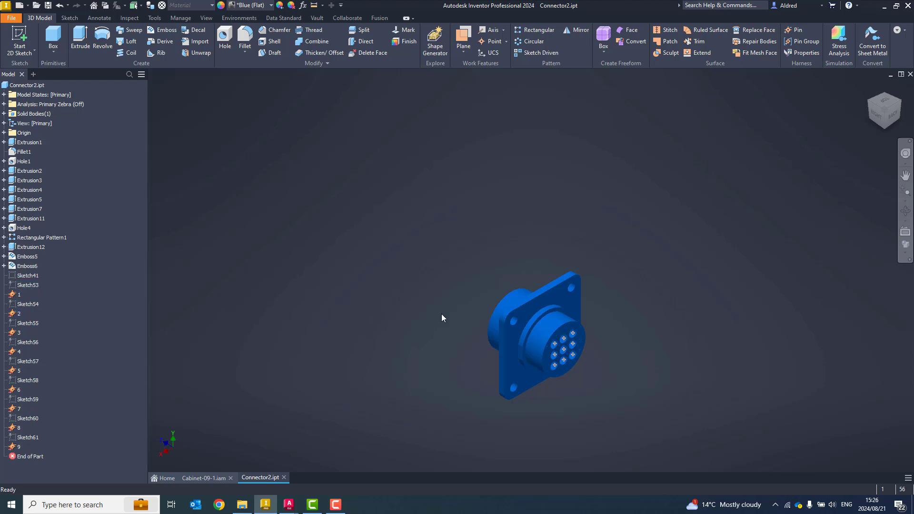
- Save and close Connector2.ipt, returning to the cabinet assembly with the red connector and its blue wires in view
{"action": "scroll", "coordinate": [497, 268], "scroll_direction": "up", "scroll_amount": 3}
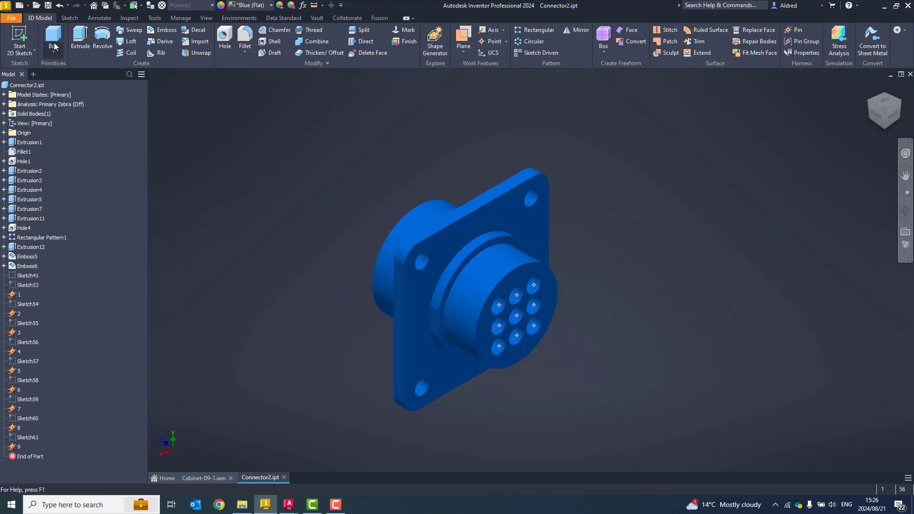
{"action": "left_click", "coordinate": [49, 6]}
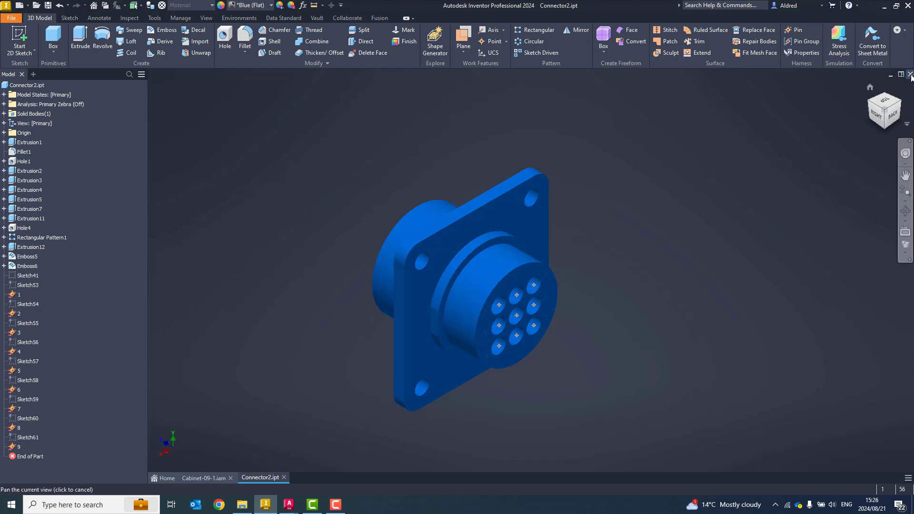
{"action": "left_click", "coordinate": [910, 74]}
{"action": "scroll", "coordinate": [486, 304], "scroll_direction": "down", "scroll_amount": 3}
{"action": "scroll", "coordinate": [562, 227], "scroll_direction": "up", "scroll_amount": 8}
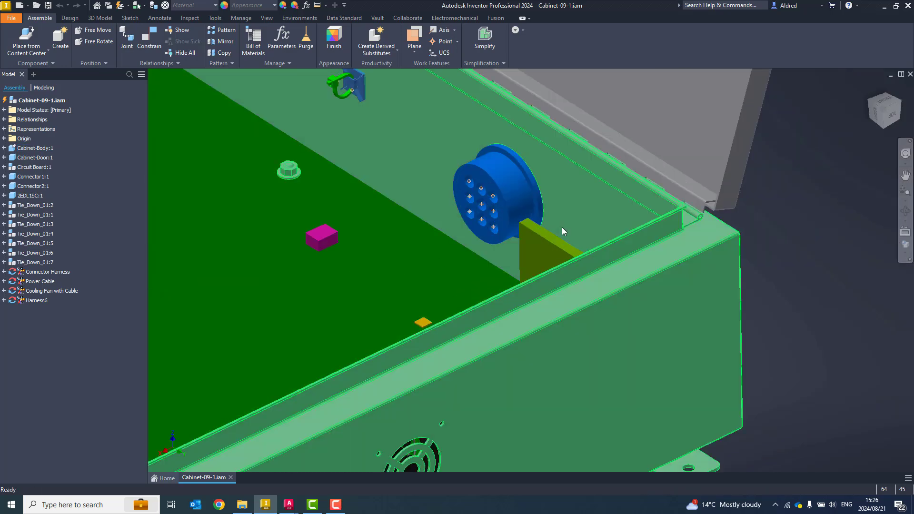
{"action": "scroll", "coordinate": [379, 213], "scroll_direction": "down", "scroll_amount": 4}
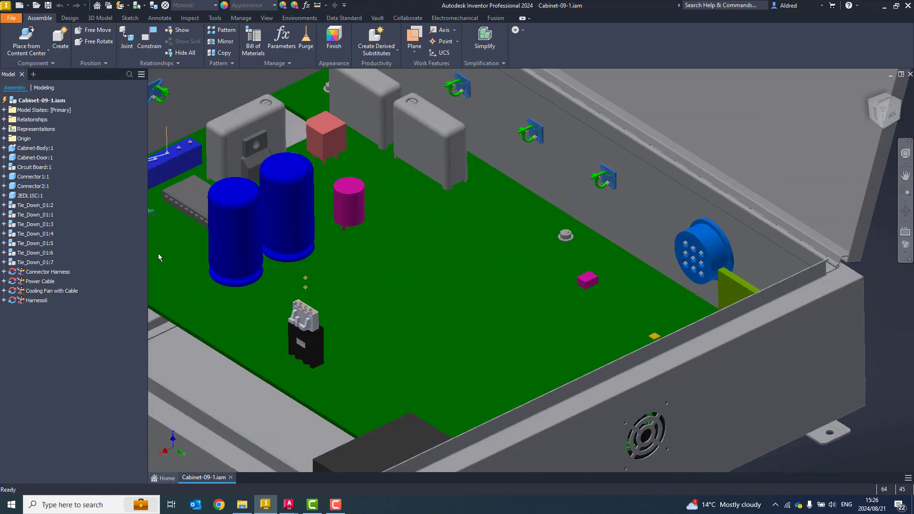
{"action": "middle_click_drag", "start_coordinate": [158, 254], "coordinate": [367, 120], "text": "shift"}
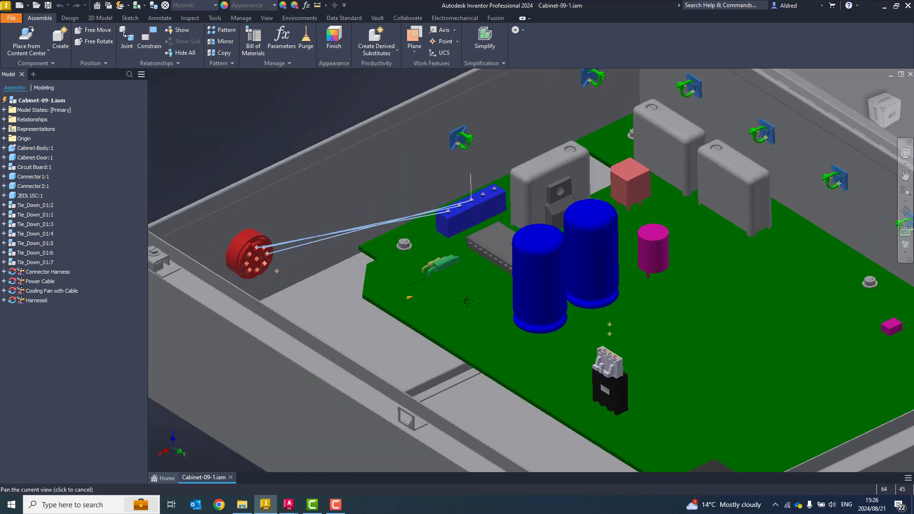
- Edit Harness6 and add a GRN_14AWG wire from the blue terminal block's last pin to the blue connector's pin 1
{"action": "double_click", "coordinate": [33, 301]}
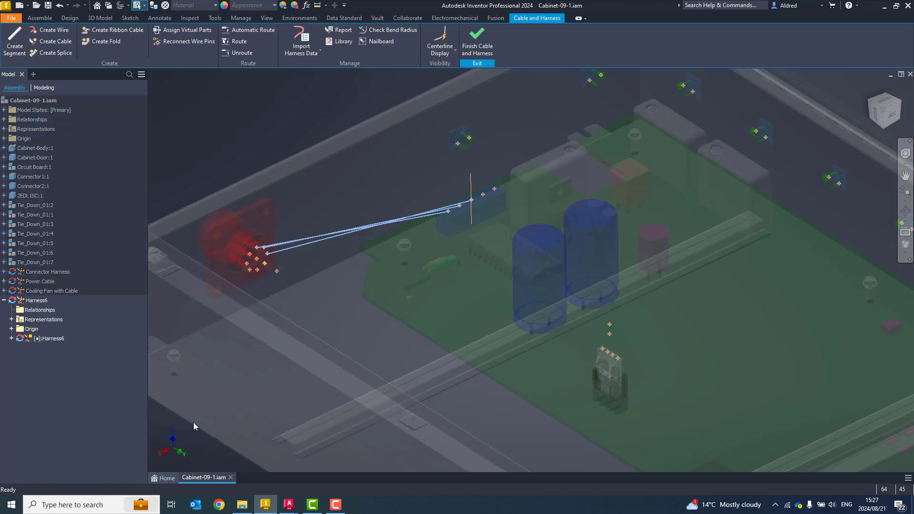
{"action": "left_click", "coordinate": [55, 30]}
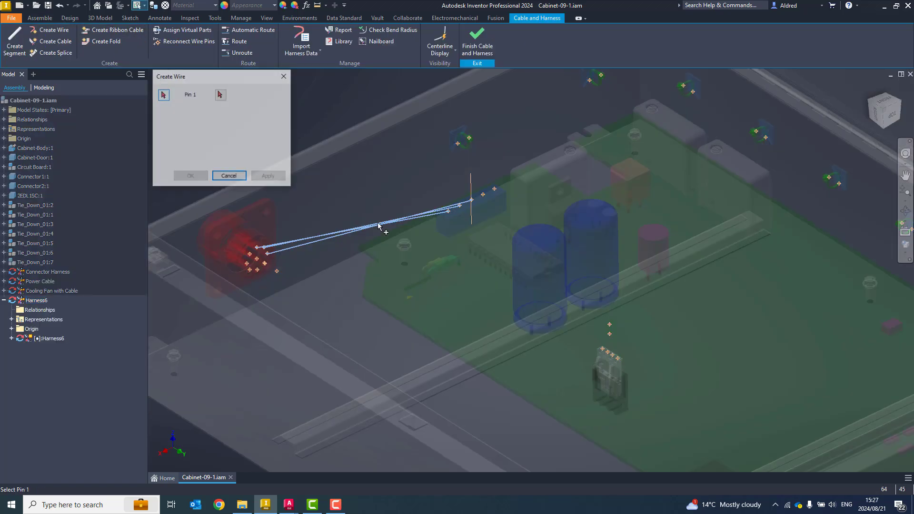
{"action": "left_click", "coordinate": [494, 189]}
{"action": "middle_click_drag", "start_coordinate": [553, 258], "coordinate": [516, 241]}
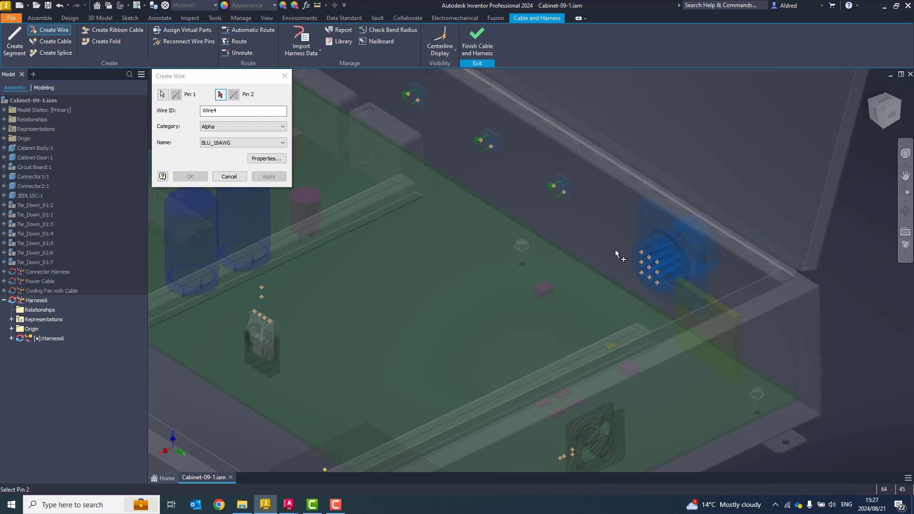
{"action": "left_click", "coordinate": [641, 251]}
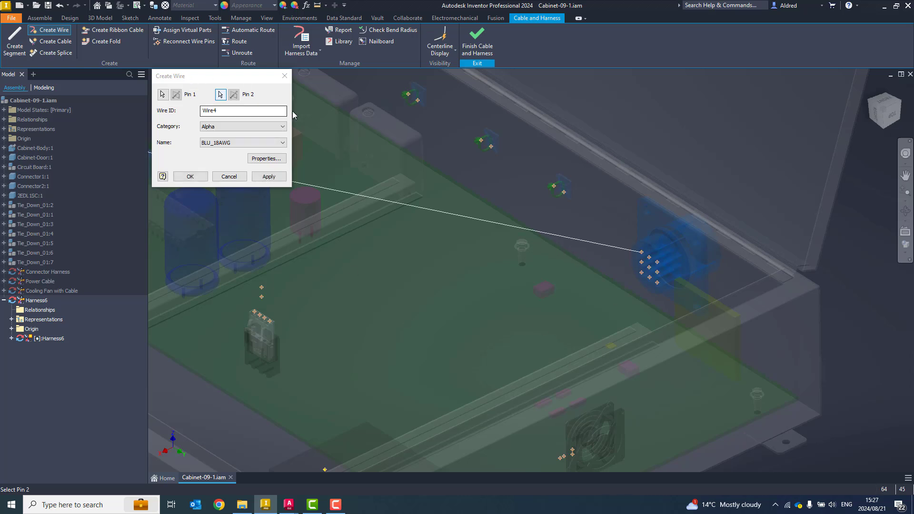
{"action": "left_click", "coordinate": [282, 143]}
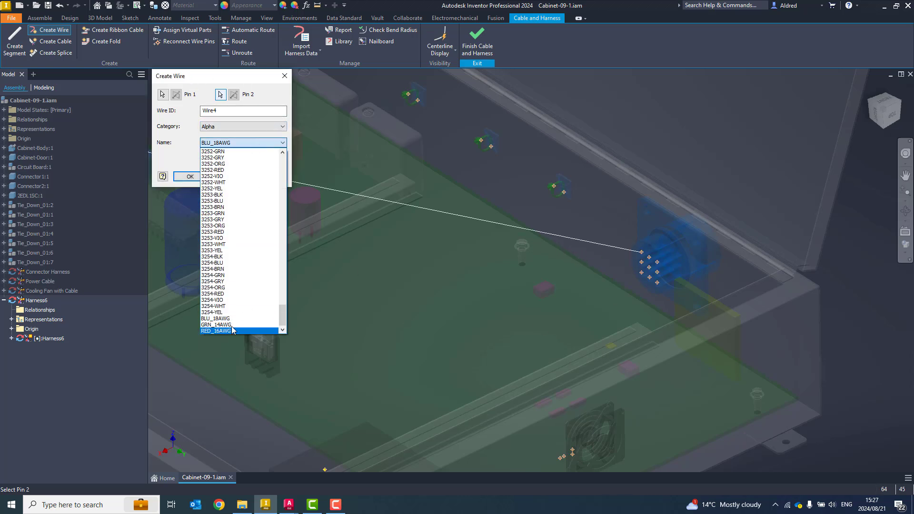
{"action": "left_click", "coordinate": [217, 325]}
{"action": "left_click", "coordinate": [269, 177]}
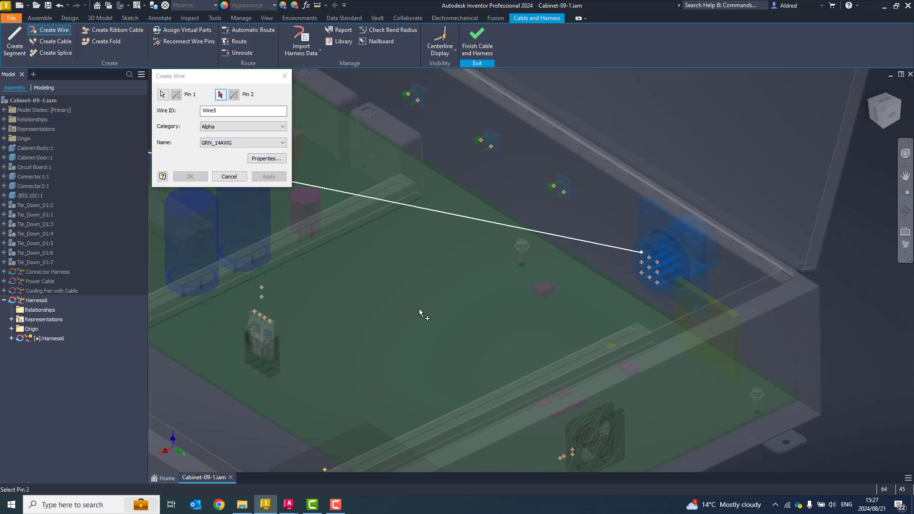
- Add another GRN_14AWG wire between the blue connector's pin 2 and the terminal block's pin 4
{"action": "middle_click_drag", "start_coordinate": [155, 226], "coordinate": [431, 288]}
{"action": "left_click", "coordinate": [399, 186]}
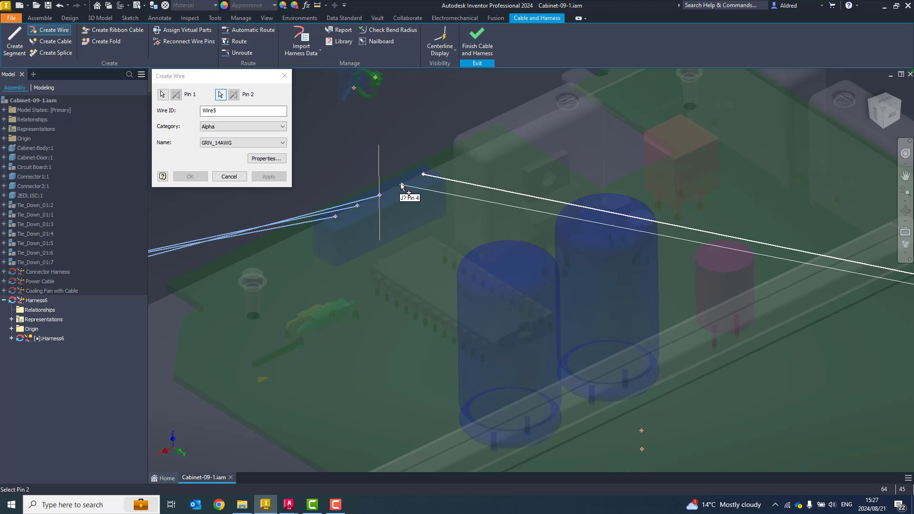
{"action": "left_click", "coordinate": [278, 180]}
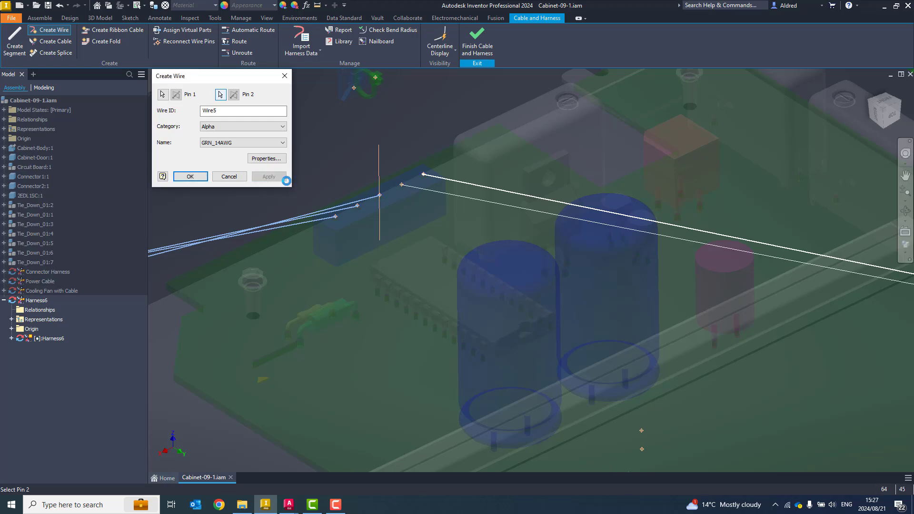
- Add a RED_16AWG wire from a free pin of the red connector to the blue connector's pin 3
{"action": "middle_click_drag", "start_coordinate": [398, 298], "coordinate": [604, 243]}
{"action": "middle_click_drag", "start_coordinate": [217, 307], "coordinate": [269, 298]}
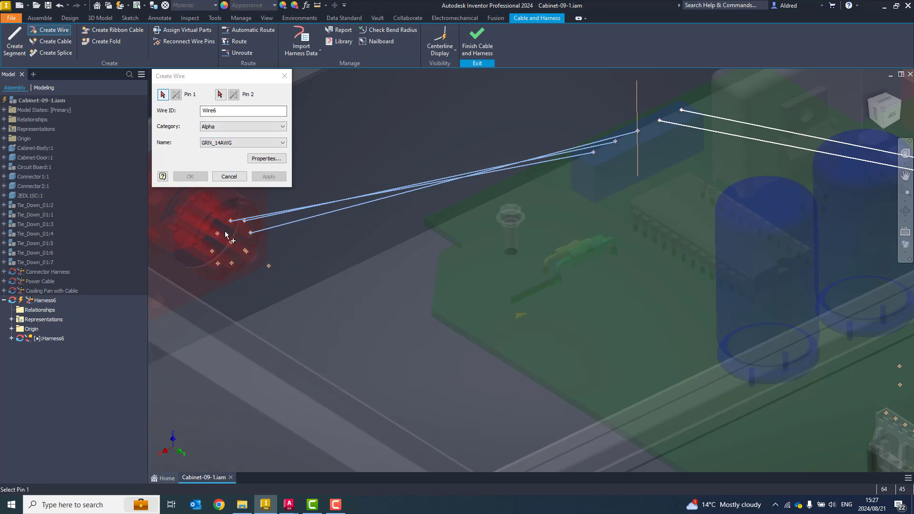
{"action": "middle_click_drag", "start_coordinate": [623, 305], "coordinate": [97, 330]}
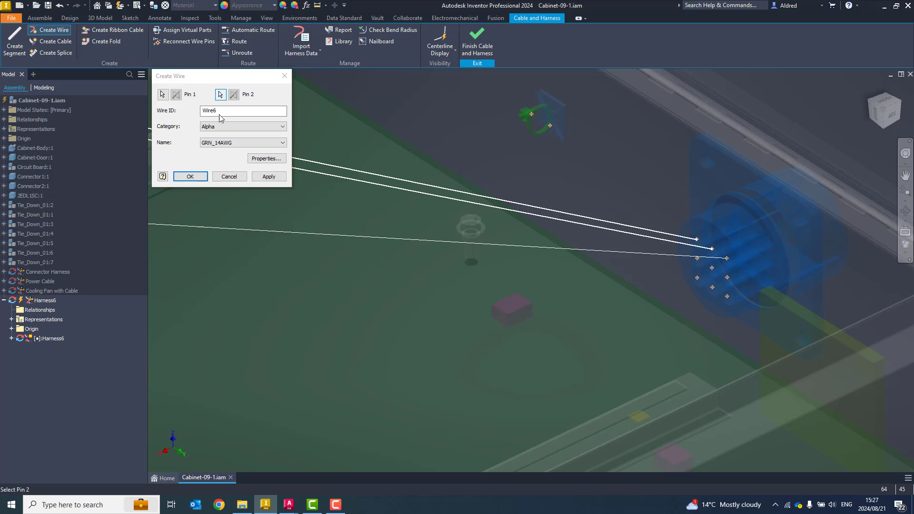
{"action": "left_click", "coordinate": [221, 143]}
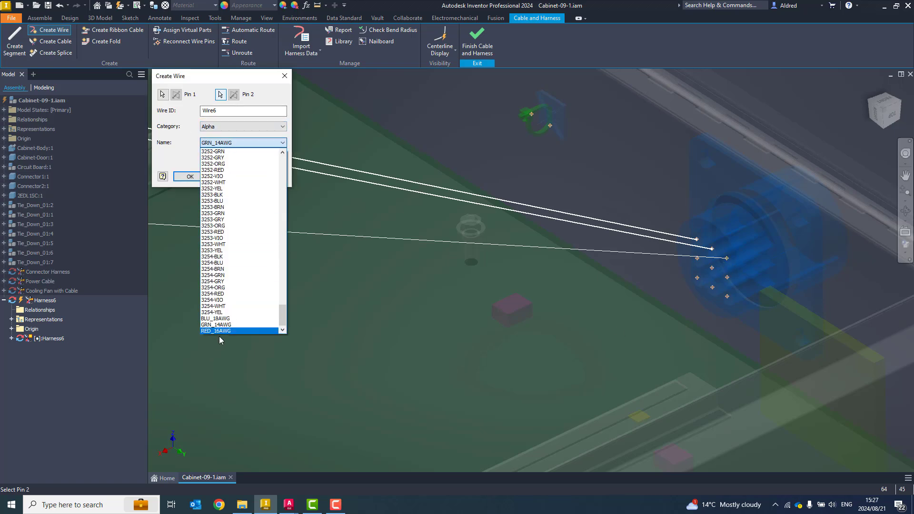
{"action": "left_click", "coordinate": [224, 330]}
{"action": "scroll", "coordinate": [272, 261], "scroll_direction": "down", "scroll_amount": 5}
{"action": "scroll", "coordinate": [418, 175], "scroll_direction": "up", "scroll_amount": 3}
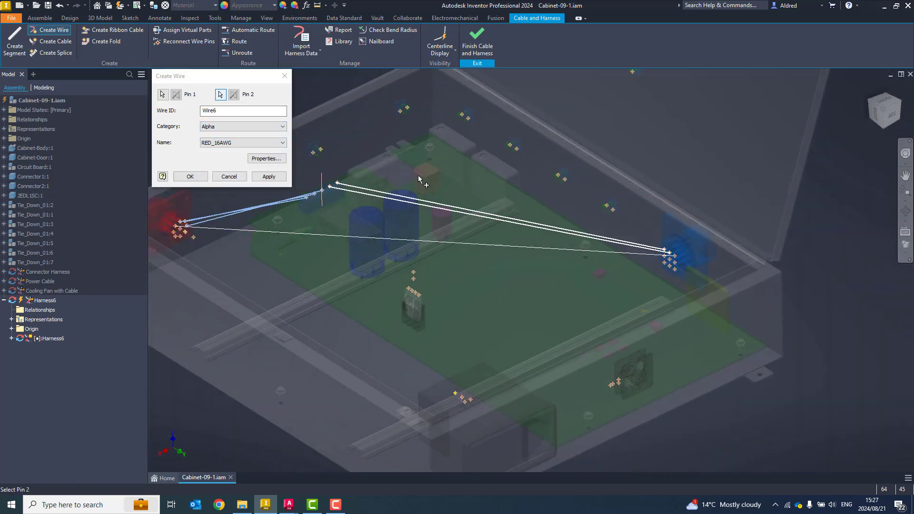
{"action": "left_click", "coordinate": [269, 177]}
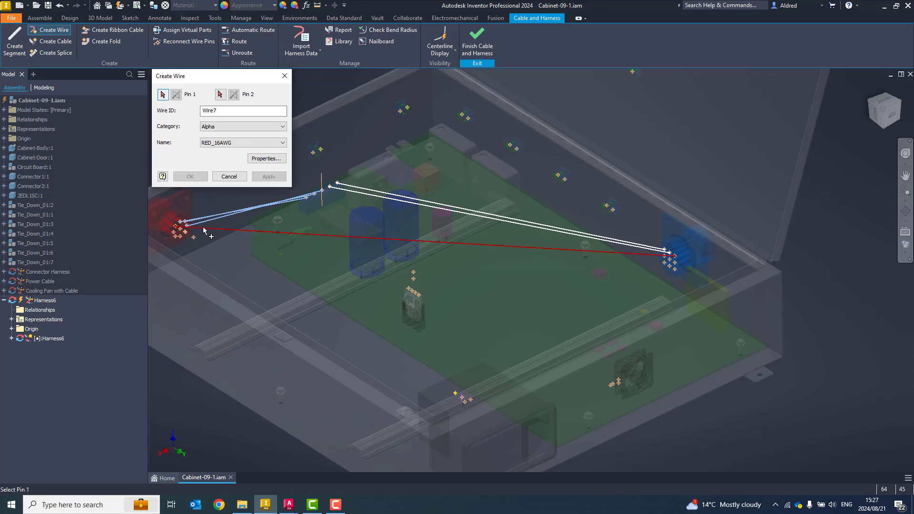
- Add a second RED_16AWG wire from another free red connector pin to the blue connector's pin 6 and end wire creation
{"action": "left_click", "coordinate": [175, 235]}
{"action": "scroll", "coordinate": [570, 251], "scroll_direction": "up", "scroll_amount": 6}
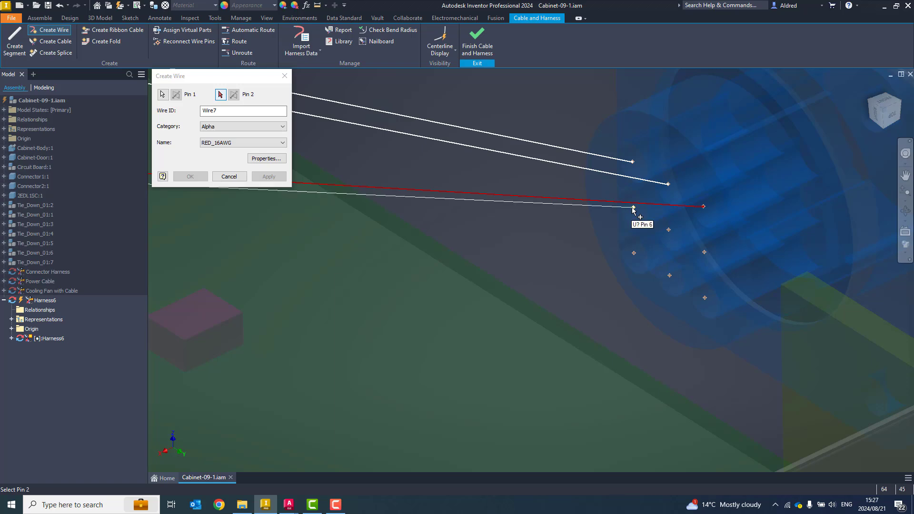
{"action": "left_click", "coordinate": [633, 209]}
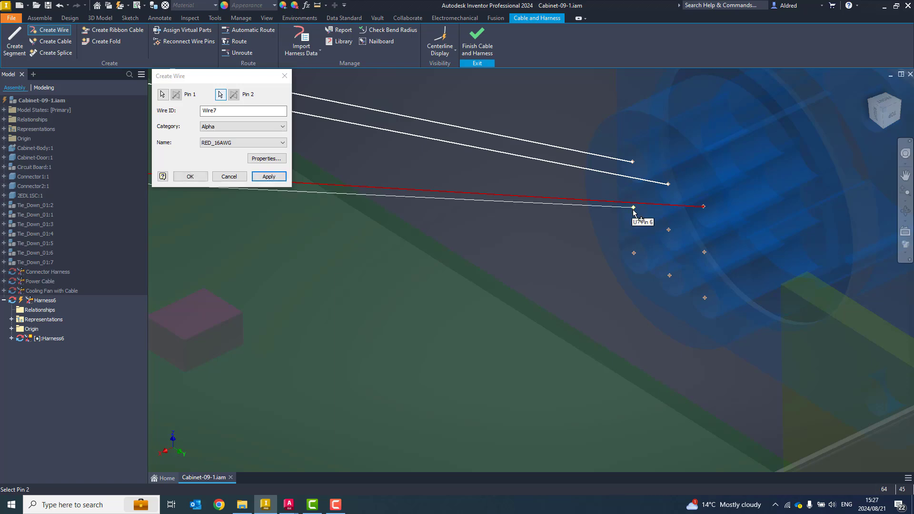
{"action": "left_click", "coordinate": [269, 176]}
{"action": "left_click", "coordinate": [229, 177]}
{"action": "scroll", "coordinate": [524, 232], "scroll_direction": "down", "scroll_amount": 5}
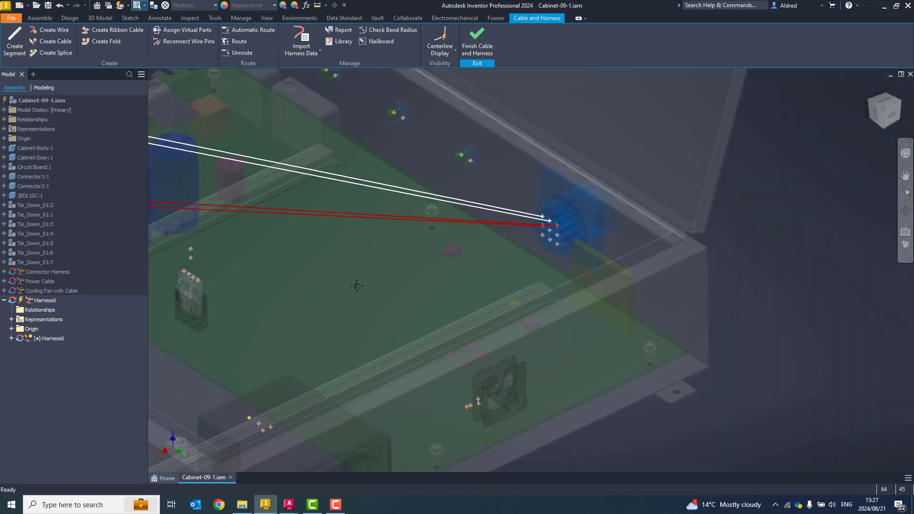
{"action": "middle_click_drag", "start_coordinate": [357, 285], "coordinate": [683, 313]}
{"action": "middle_click_drag", "start_coordinate": [370, 260], "coordinate": [400, 288]}
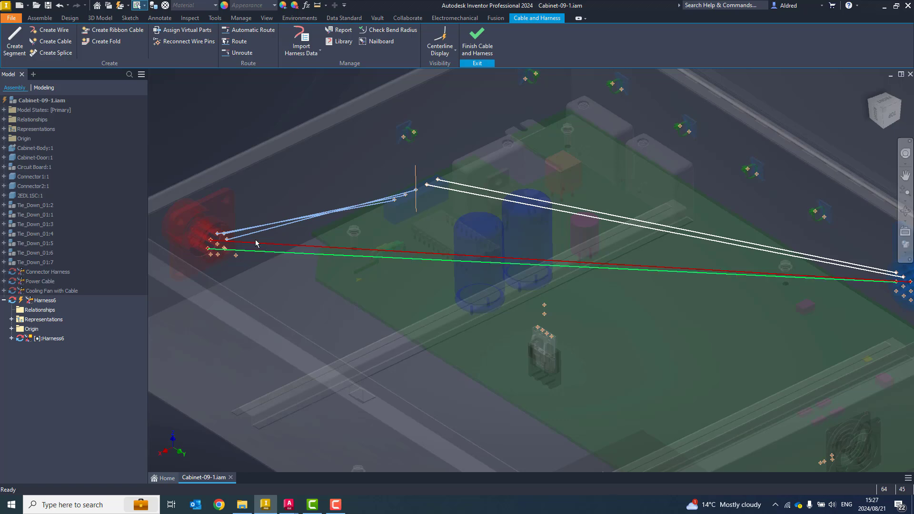
- Start a harness segment at the work point beside the red connector's pins and route it through both points of the first tie-down
{"action": "left_click", "coordinate": [13, 37]}
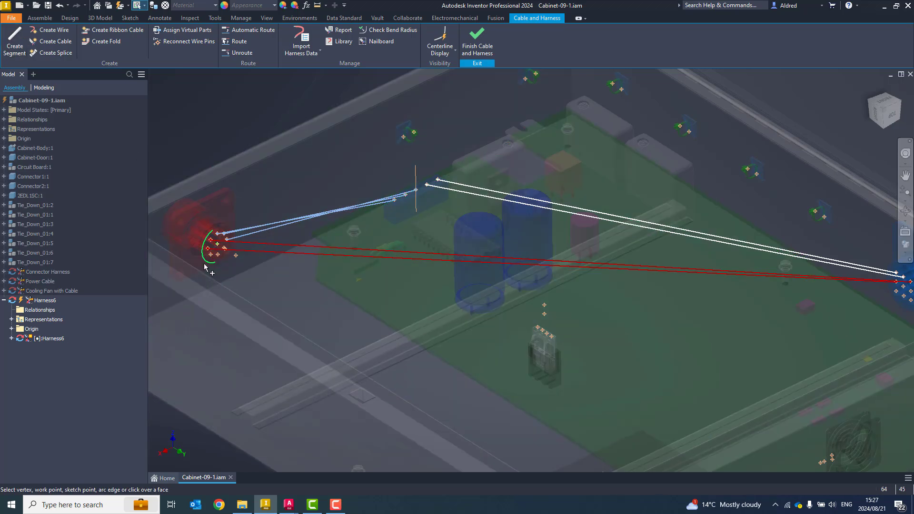
{"action": "scroll", "coordinate": [221, 272], "scroll_direction": "up", "scroll_amount": 5}
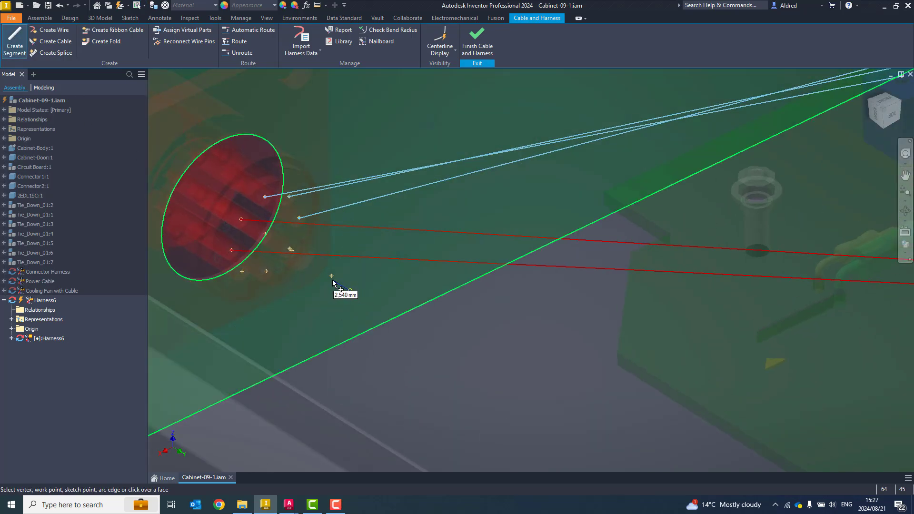
{"action": "left_click", "coordinate": [331, 275]}
{"action": "middle_click_drag", "start_coordinate": [519, 228], "coordinate": [366, 433]}
{"action": "middle_click_drag", "start_coordinate": [501, 286], "coordinate": [190, 376]}
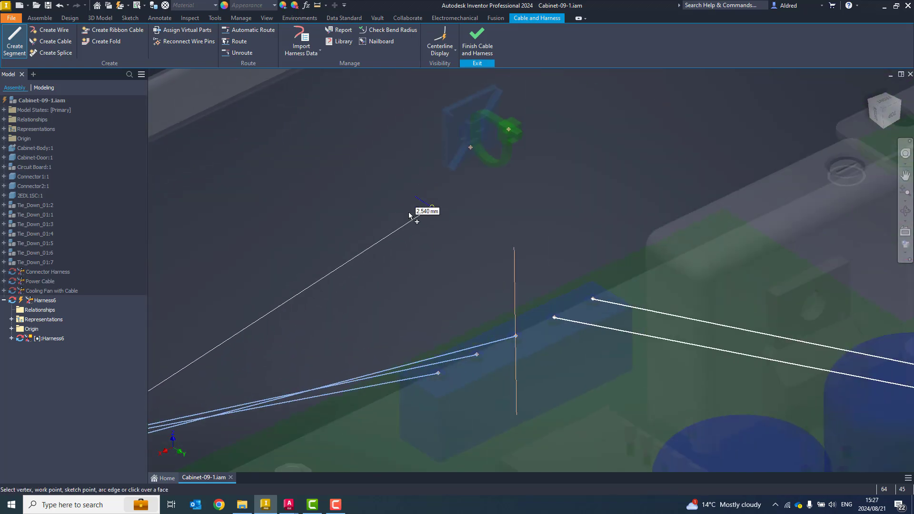
{"action": "middle_click_drag", "start_coordinate": [409, 213], "coordinate": [393, 246]}
{"action": "left_click", "coordinate": [454, 182]}
{"action": "middle_click_drag", "start_coordinate": [478, 227], "coordinate": [418, 236]}
{"action": "scroll", "coordinate": [454, 232], "scroll_direction": "up", "scroll_amount": 2}
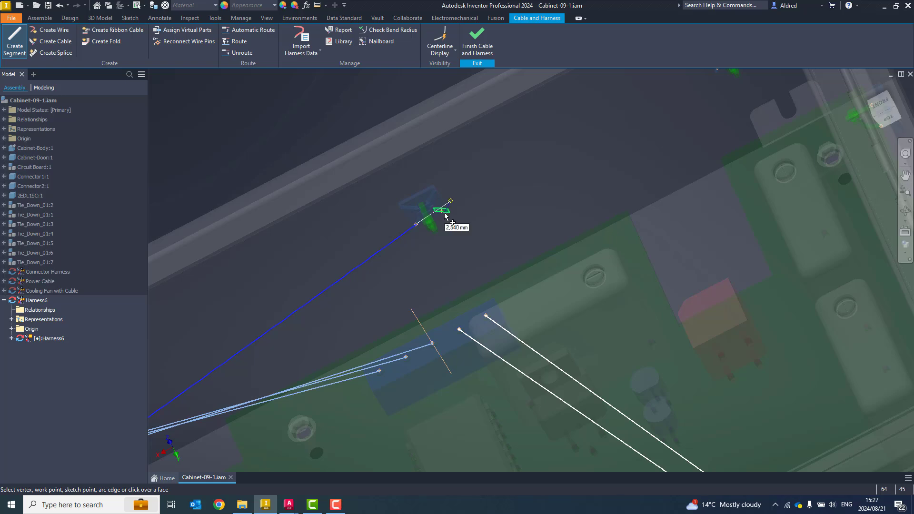
{"action": "left_click", "coordinate": [444, 212]}
- Route the segment through the second tie-down and around the cabinet corner into the third tie-down
{"action": "middle_click_drag", "start_coordinate": [643, 141], "coordinate": [448, 244]}
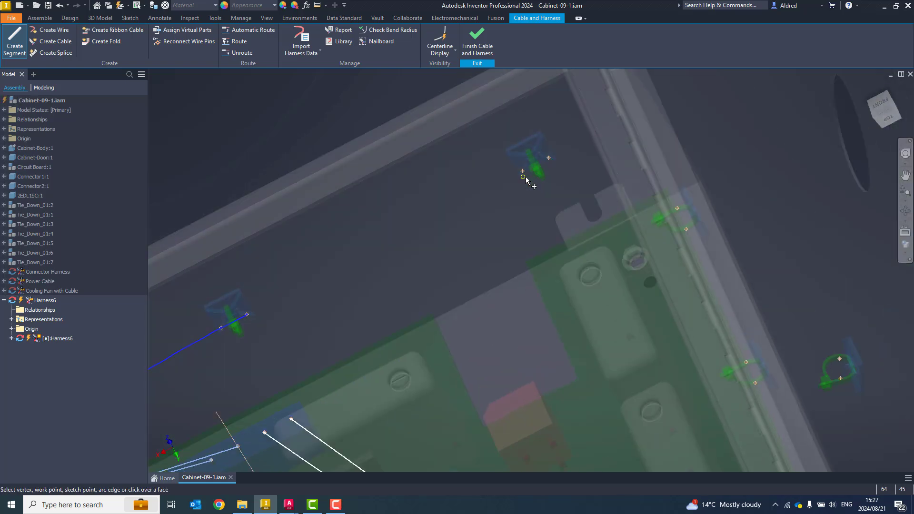
{"action": "left_click", "coordinate": [522, 172]}
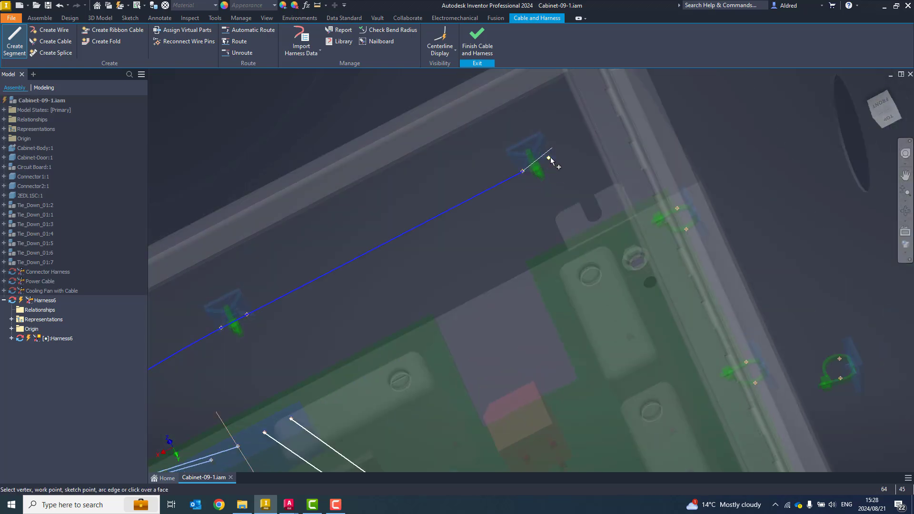
{"action": "middle_click_drag", "start_coordinate": [611, 262], "coordinate": [654, 228], "text": "shift"}
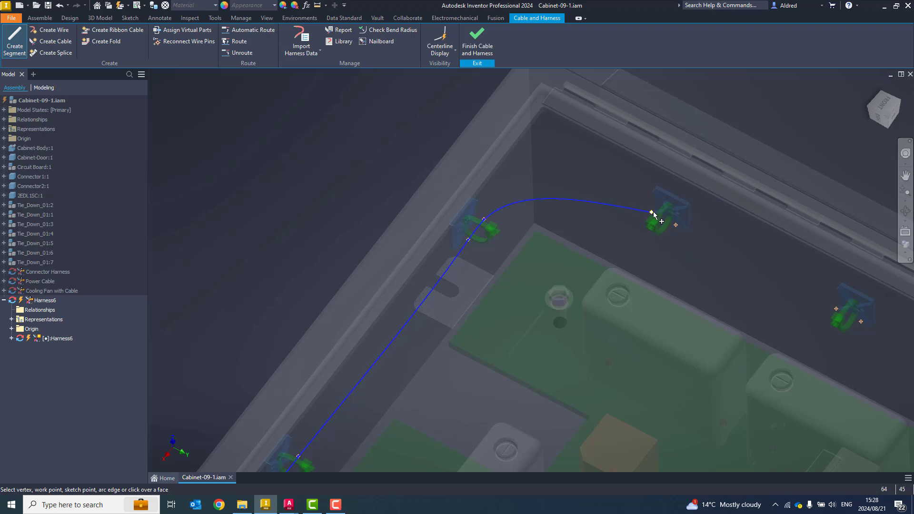
{"action": "left_click", "coordinate": [653, 213]}
- Continue the segment through both work points of the fourth tie-down
{"action": "middle_click_drag", "start_coordinate": [765, 301], "coordinate": [572, 233]}
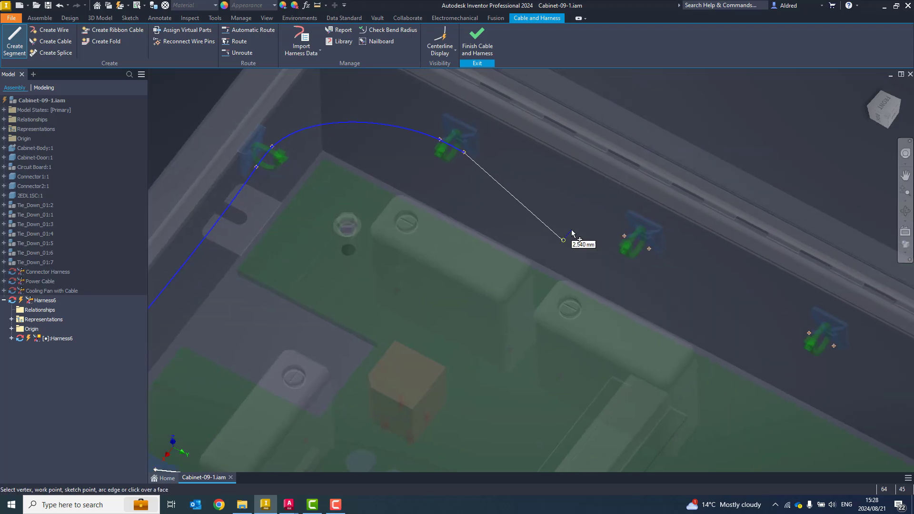
{"action": "scroll", "coordinate": [633, 238], "scroll_direction": "down", "scroll_amount": 3}
{"action": "left_click", "coordinate": [625, 244]}
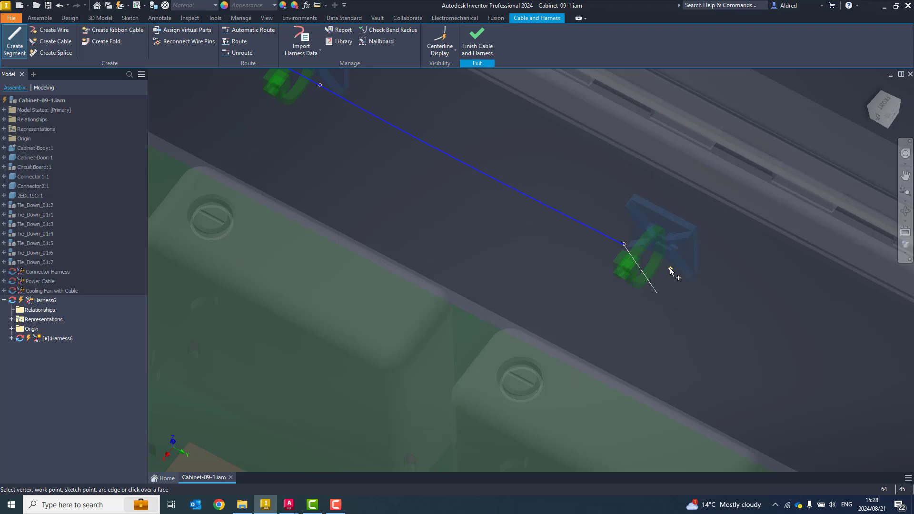
{"action": "left_click", "coordinate": [671, 270]}
- Extend the segment through both work points of the fifth tie-down
{"action": "scroll", "coordinate": [682, 288], "scroll_direction": "up", "scroll_amount": 3}
{"action": "middle_click_drag", "start_coordinate": [832, 355], "coordinate": [550, 296]}
{"action": "scroll", "coordinate": [494, 289], "scroll_direction": "down", "scroll_amount": 4}
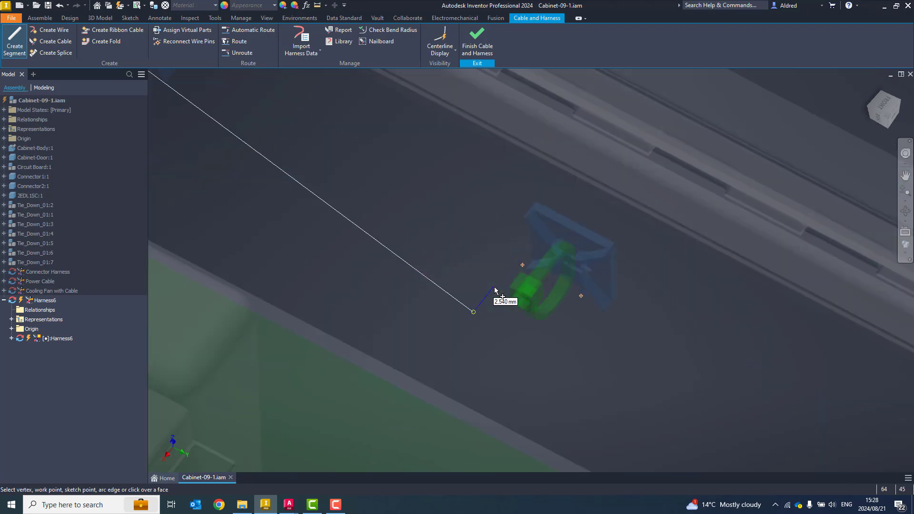
{"action": "scroll", "coordinate": [545, 255], "scroll_direction": "down", "scroll_amount": 2}
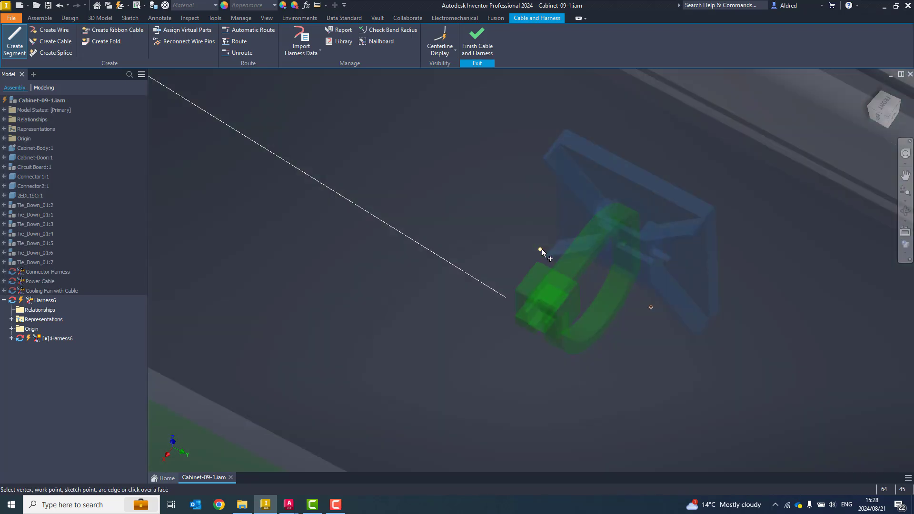
{"action": "left_click", "coordinate": [542, 249]}
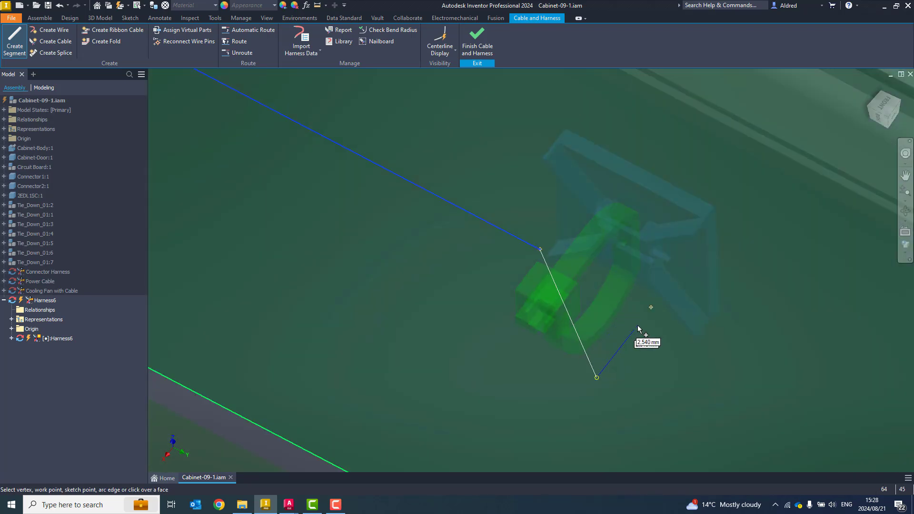
{"action": "left_click", "coordinate": [651, 307]}
- Pass the segment through both work points of the sixth tie-down, the last before the blue connector
{"action": "middle_click_drag", "start_coordinate": [856, 407], "coordinate": [523, 326]}
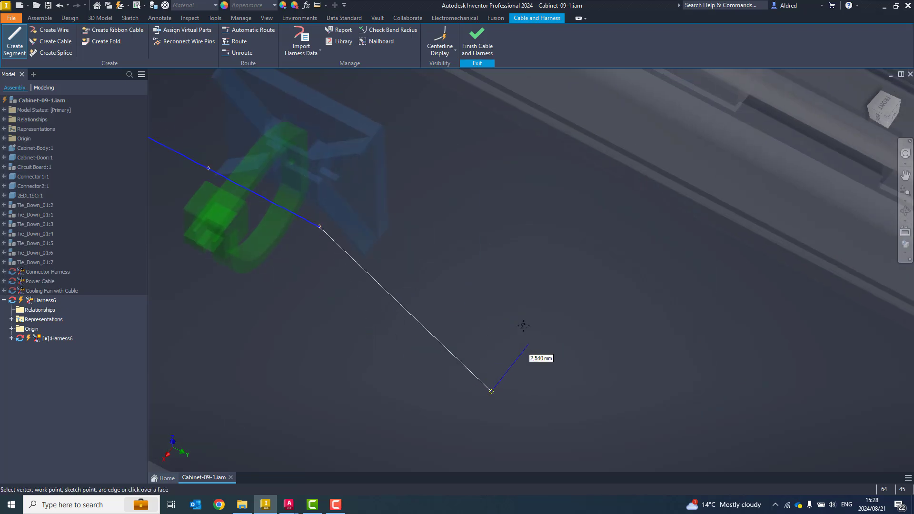
{"action": "scroll", "coordinate": [524, 326], "scroll_direction": "up", "scroll_amount": 3}
{"action": "scroll", "coordinate": [592, 310], "scroll_direction": "down", "scroll_amount": 3}
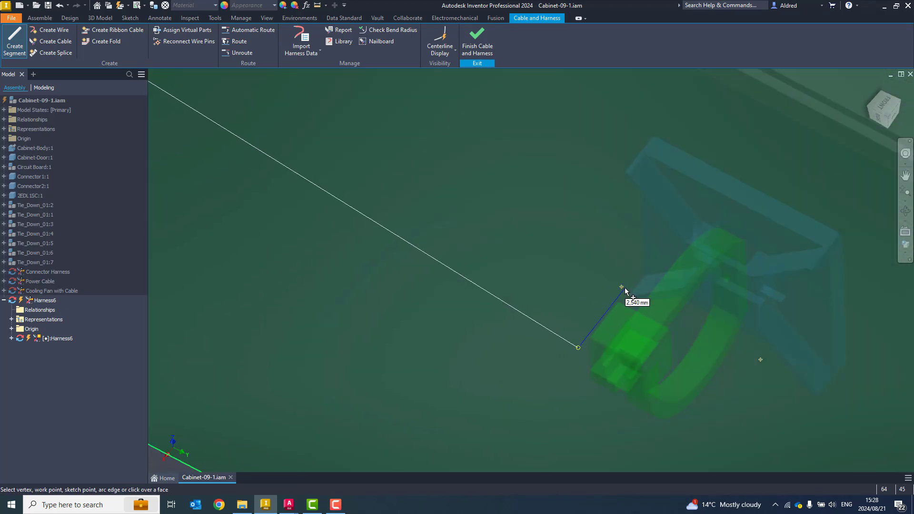
{"action": "left_click", "coordinate": [621, 287]}
{"action": "left_click", "coordinate": [760, 360]}
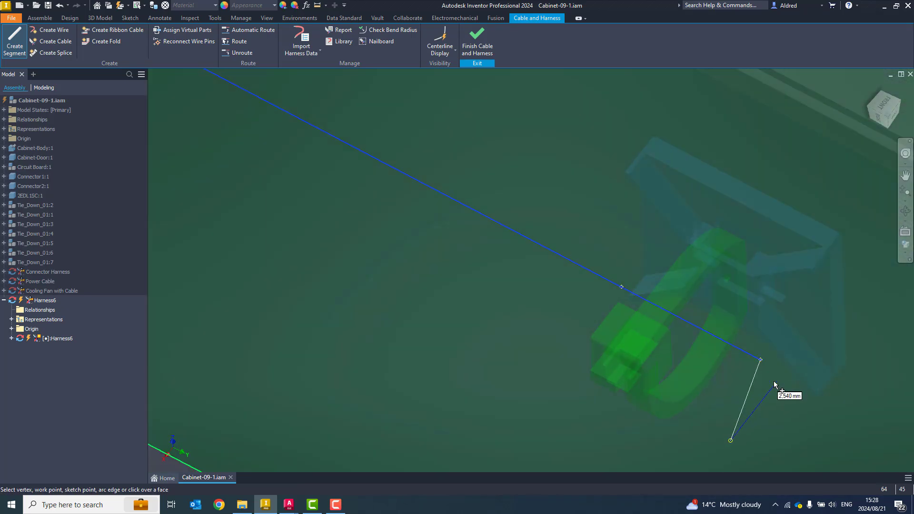
- Set the offset distance to 25 mm, place the last two points toward the blue connector's pins and finish the segment
{"action": "scroll", "coordinate": [774, 385], "scroll_direction": "up", "scroll_amount": 4}
{"action": "middle_click_drag", "start_coordinate": [770, 403], "coordinate": [474, 334]}
{"action": "middle_click_drag", "start_coordinate": [579, 363], "coordinate": [495, 234]}
{"action": "mouse_move", "coordinate": [501, 270]}
{"action": "middle_mouse_down"}
{"action": "mouse_move", "coordinate": [482, 203]}
{"action": "mouse_move", "coordinate": [492, 190]}
{"action": "mouse_move", "coordinate": [507, 191]}
{"action": "mouse_move", "coordinate": [526, 207]}
{"action": "middle_mouse_up"}
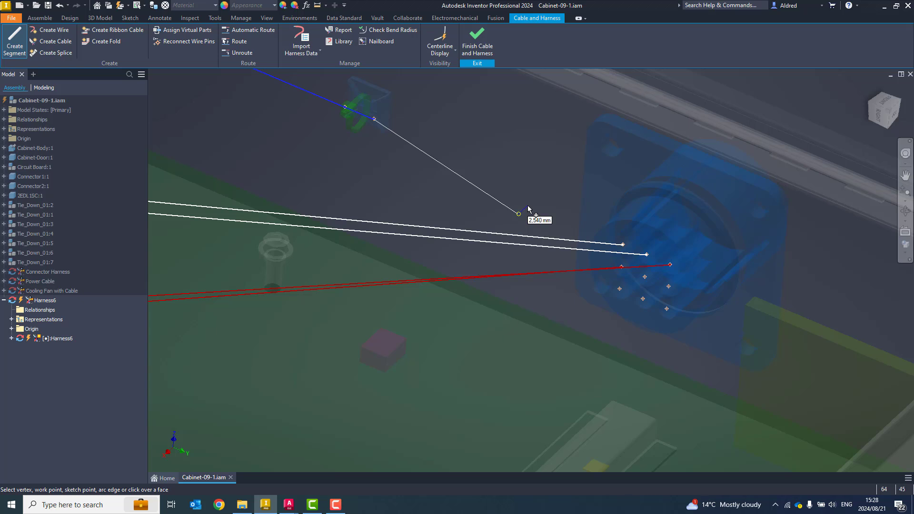
{"action": "right_click", "coordinate": [528, 209]}
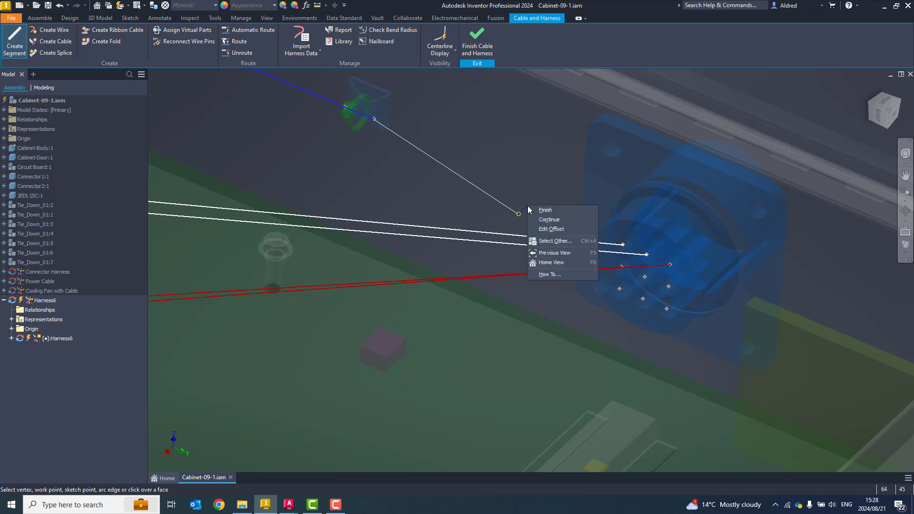
{"action": "left_click", "coordinate": [552, 229]}
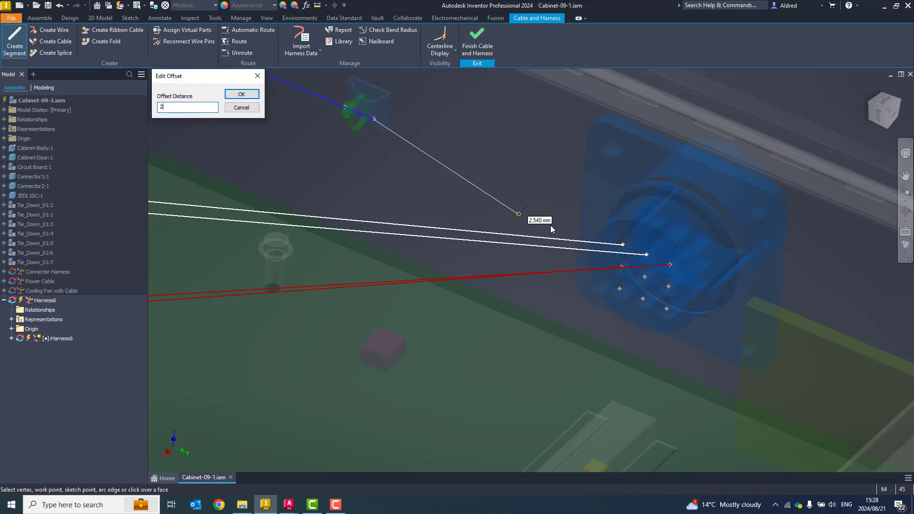
{"action": "type", "text": "25"}
{"action": "key", "text": "Return"}
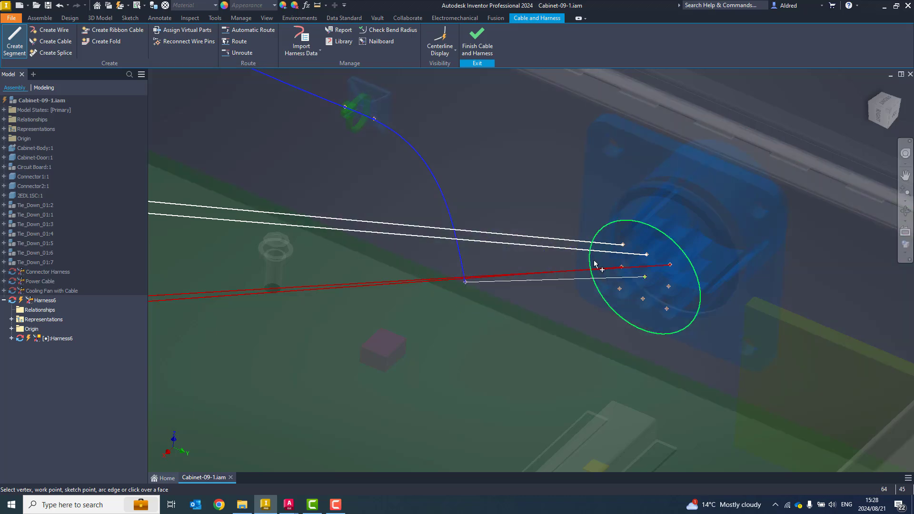
{"action": "right_click", "coordinate": [636, 284]}
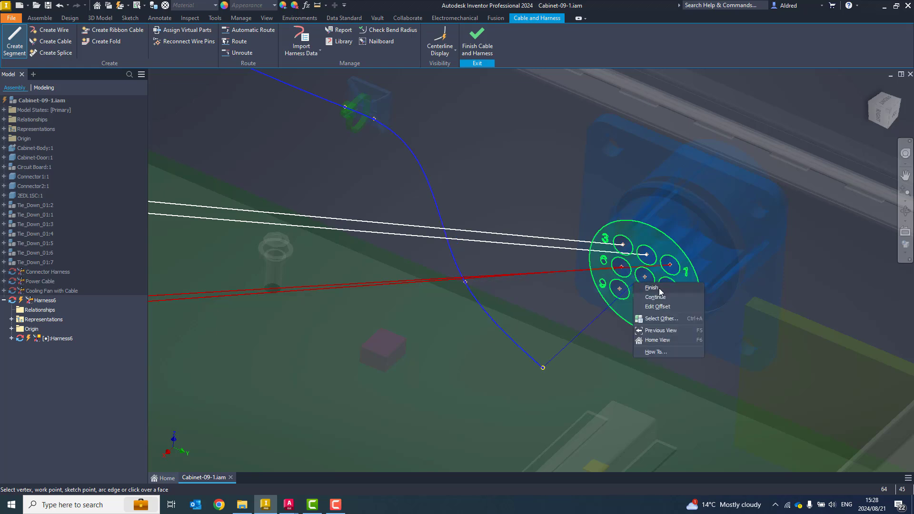
{"action": "left_click", "coordinate": [659, 289]}
- Reposition the segment's end point closer to the blue connector's pins with 3D Move/Rotate
{"action": "scroll", "coordinate": [653, 265], "scroll_direction": "up", "scroll_amount": 2}
{"action": "mouse_move", "coordinate": [584, 304]}
{"action": "middle_mouse_down", "text": "shift"}
{"action": "mouse_move", "coordinate": [541, 310]}
{"action": "mouse_move", "coordinate": [567, 312]}
{"action": "middle_mouse_up", "text": "shift"}
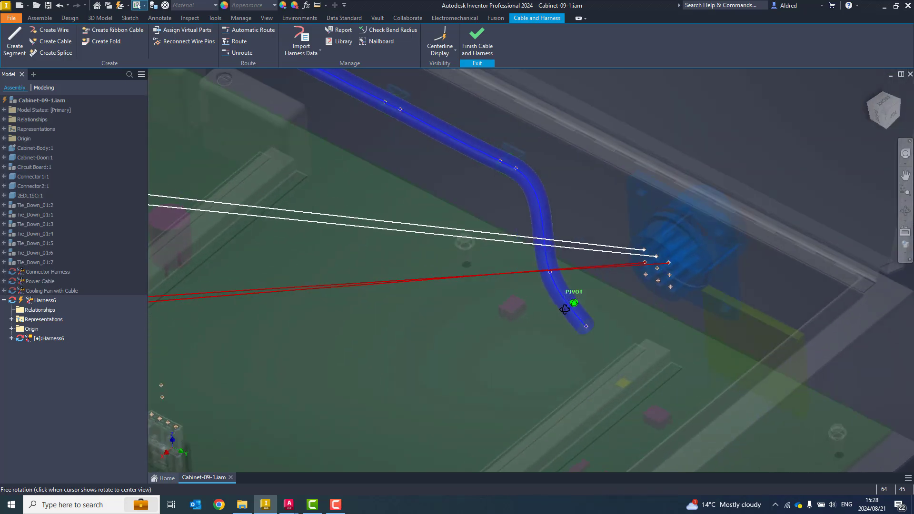
{"action": "right_click", "coordinate": [587, 328]}
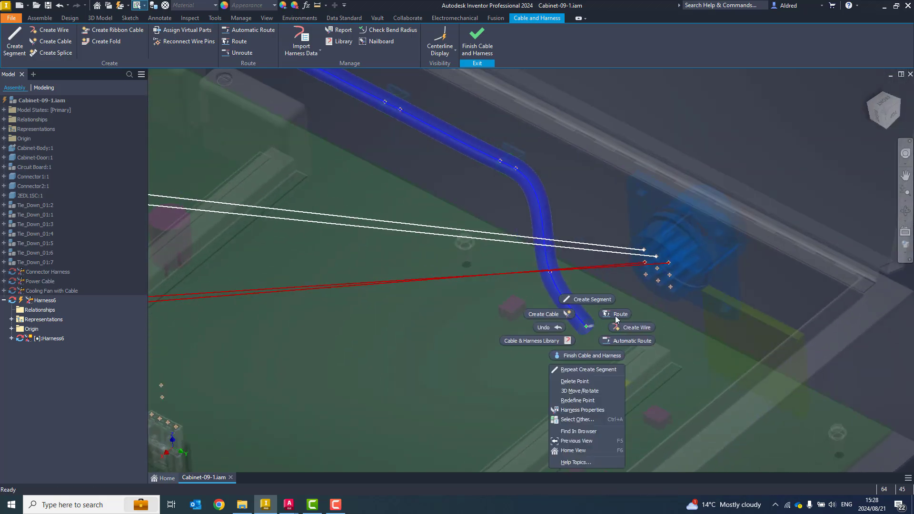
{"action": "left_click", "coordinate": [584, 390]}
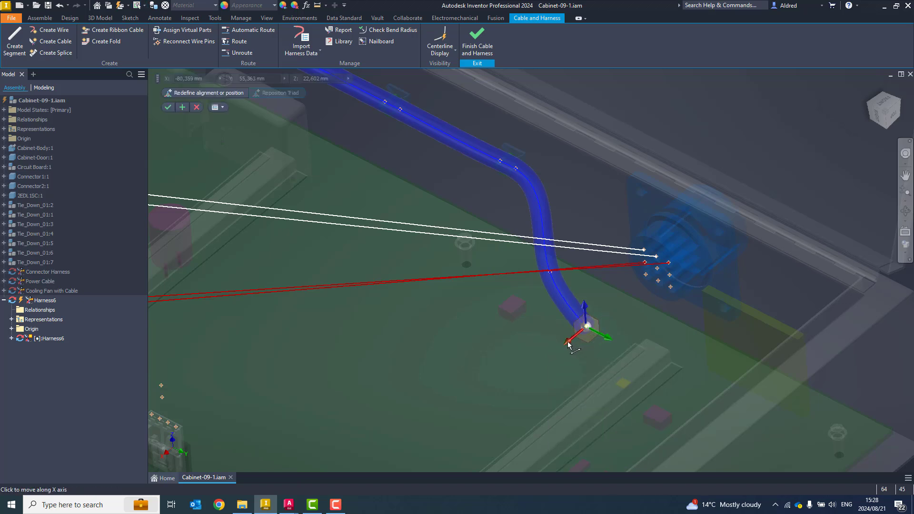
{"action": "left_click_drag", "start_coordinate": [569, 345], "coordinate": [611, 315]}
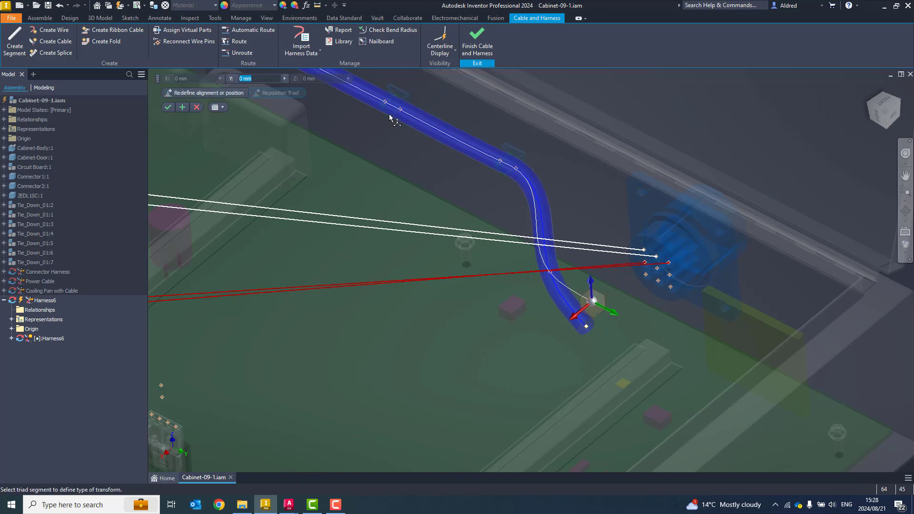
{"action": "right_click", "coordinate": [517, 341]}
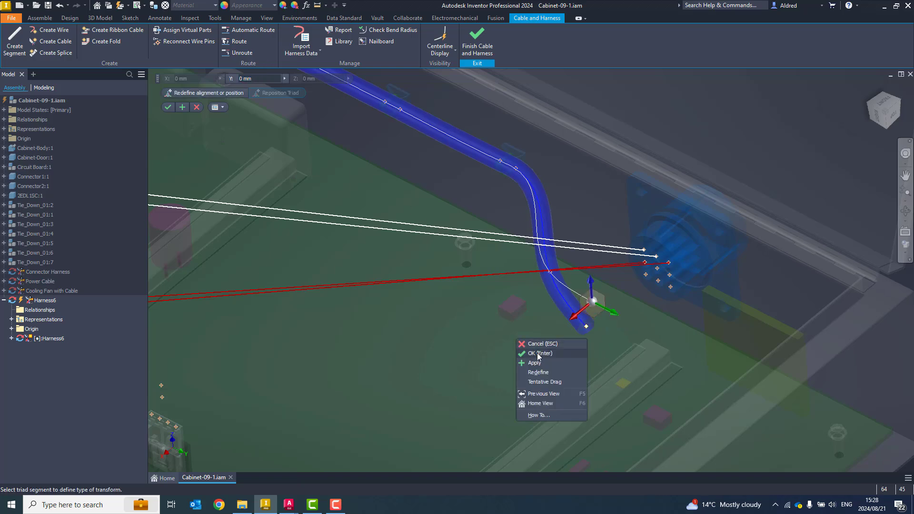
{"action": "left_click", "coordinate": [537, 352]}
- Start a branch segment from the main segment's centerline, just beside the first tie-down near the terminal block
{"action": "scroll", "coordinate": [488, 328], "scroll_direction": "down", "scroll_amount": 5}
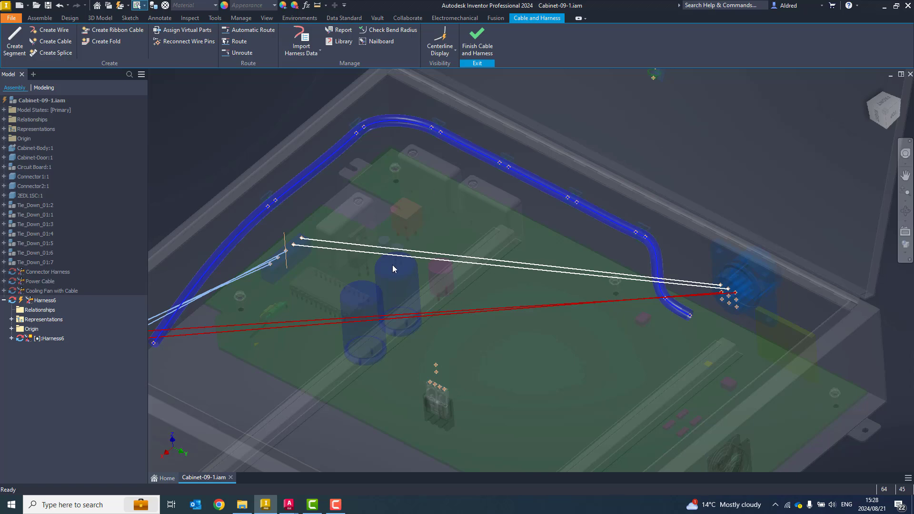
{"action": "middle_click_drag", "start_coordinate": [392, 265], "coordinate": [502, 262]}
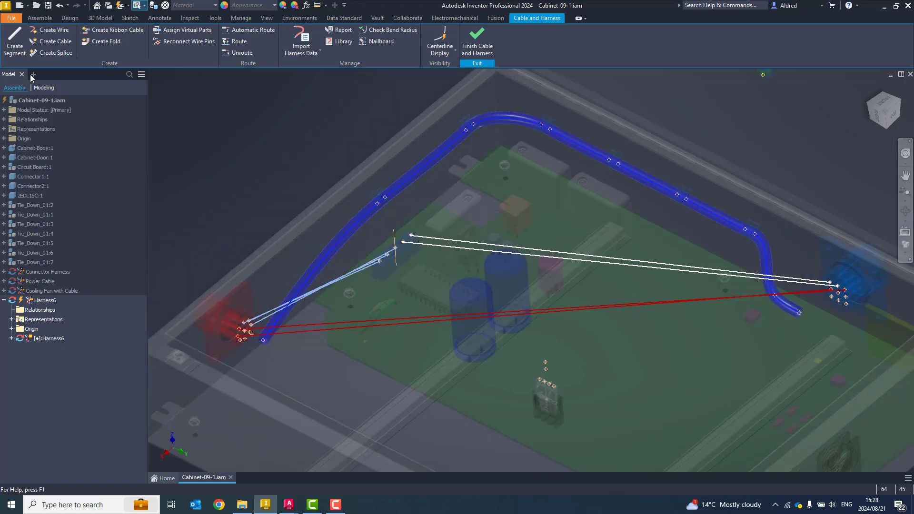
{"action": "left_click", "coordinate": [15, 40]}
{"action": "scroll", "coordinate": [380, 267], "scroll_direction": "up", "scroll_amount": 5}
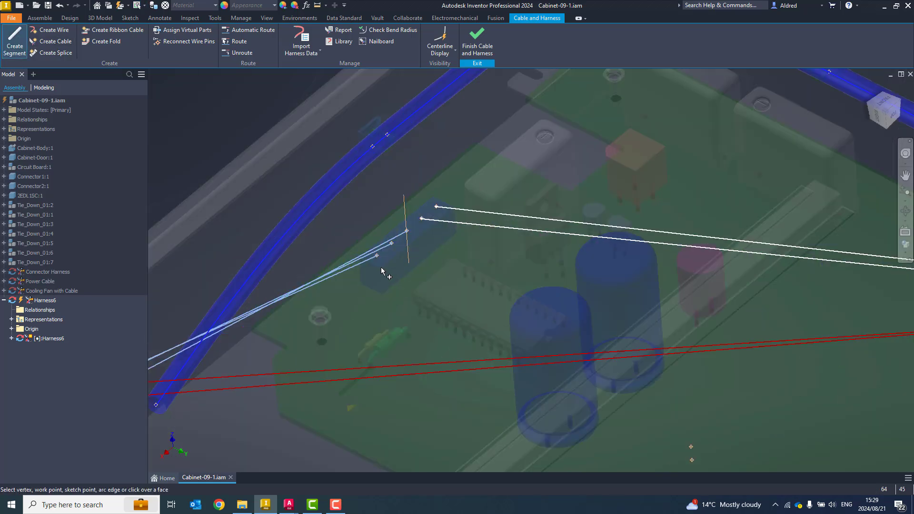
{"action": "middle_click_drag", "start_coordinate": [379, 195], "coordinate": [283, 342]}
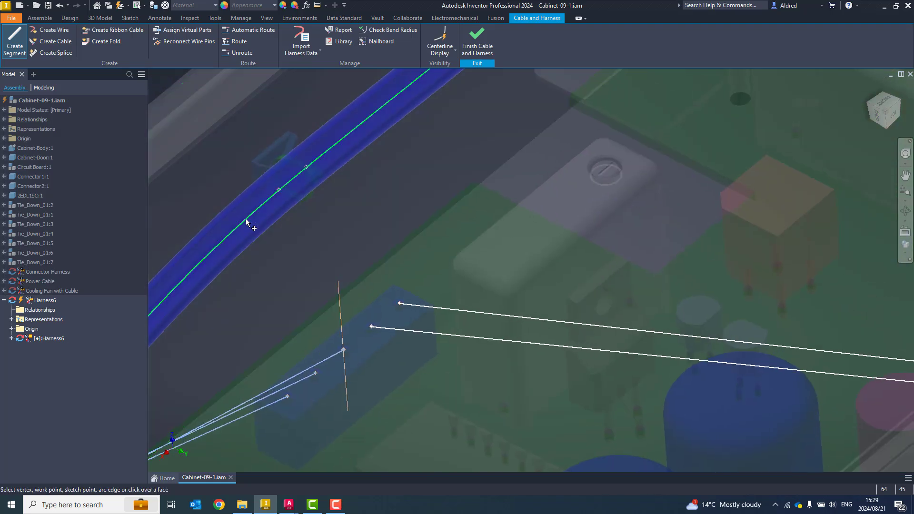
{"action": "left_click", "coordinate": [245, 219]}
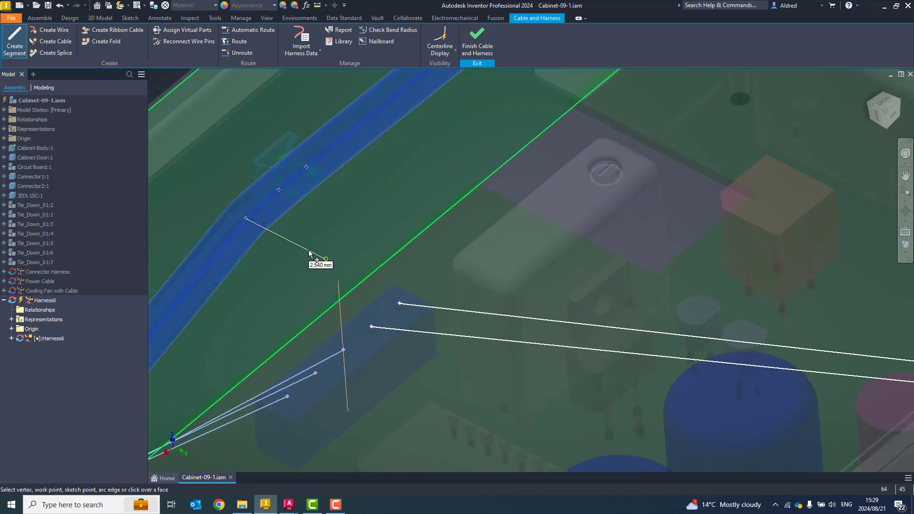
- Set the branch's offset distance to 25 mm, place its end point at the blue terminal block and finish the segment
{"action": "middle_click_drag", "start_coordinate": [310, 253], "coordinate": [262, 244], "text": "shift"}
{"action": "right_click", "coordinate": [195, 227]}
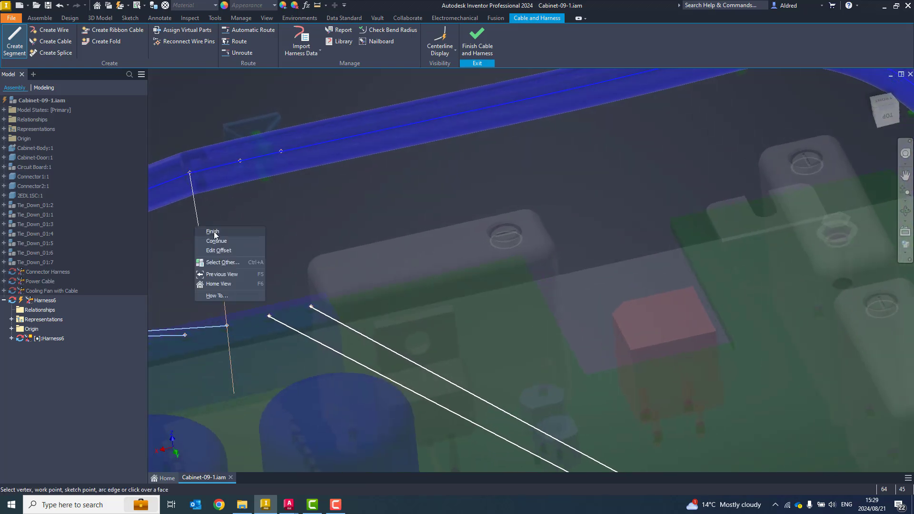
{"action": "left_click", "coordinate": [215, 251]}
{"action": "type", "text": "2"}
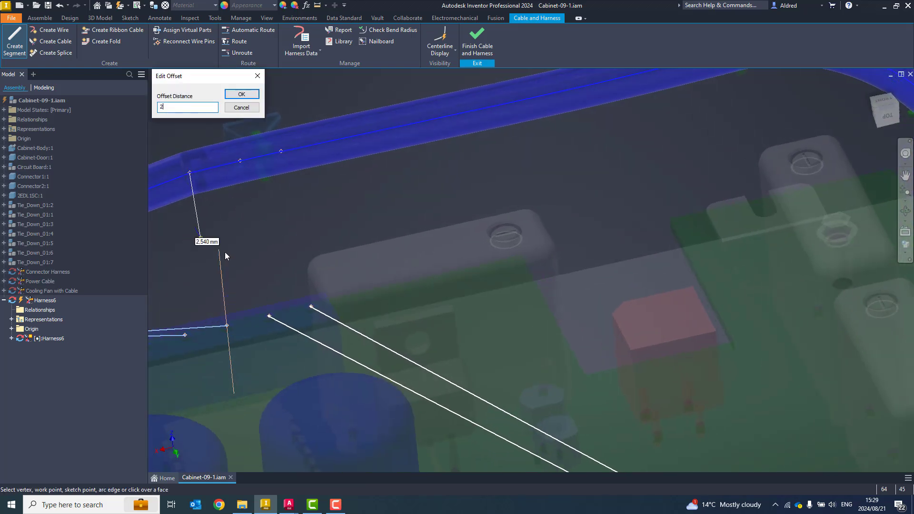
{"action": "type", "text": "5"}
{"action": "left_click", "coordinate": [242, 94]}
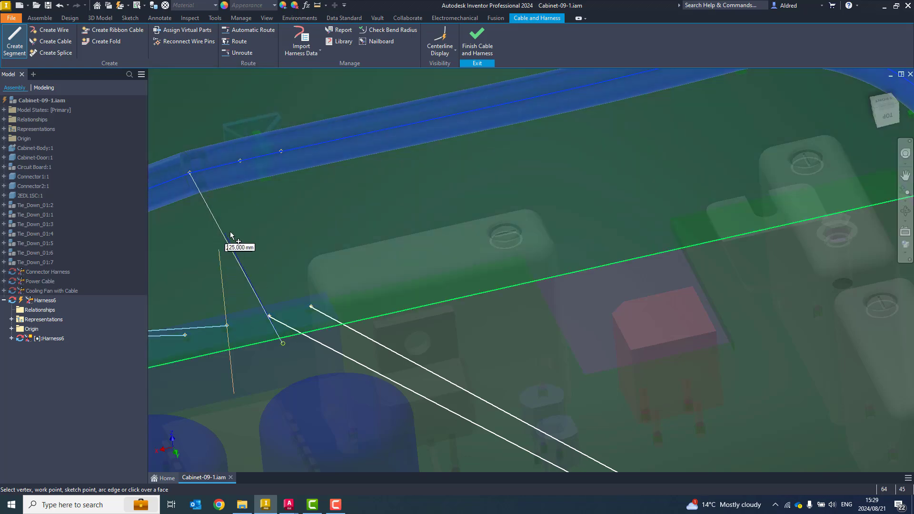
{"action": "mouse_move", "coordinate": [232, 237]}
{"action": "middle_mouse_down", "text": "shift"}
{"action": "mouse_move", "coordinate": [259, 213]}
{"action": "mouse_move", "coordinate": [285, 220]}
{"action": "mouse_move", "coordinate": [282, 242]}
{"action": "middle_mouse_up", "text": "shift"}
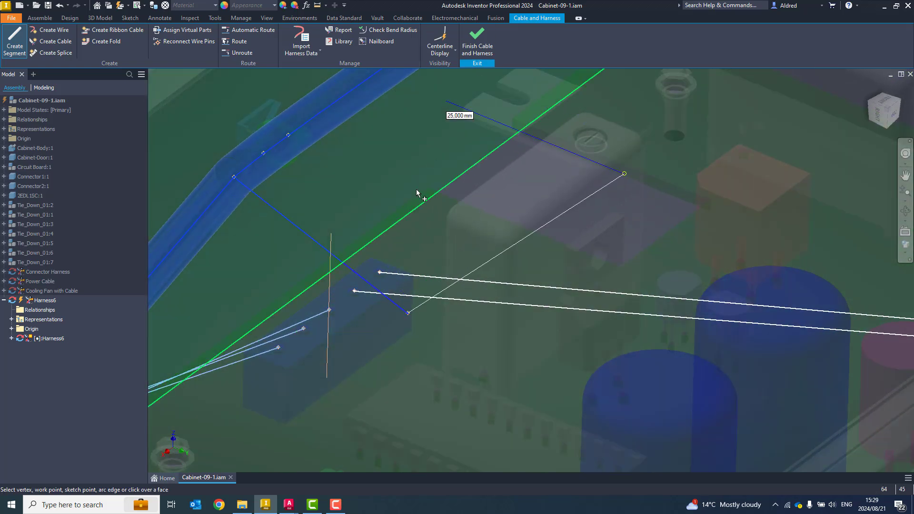
{"action": "right_click", "coordinate": [392, 253]}
{"action": "left_click", "coordinate": [414, 257]}
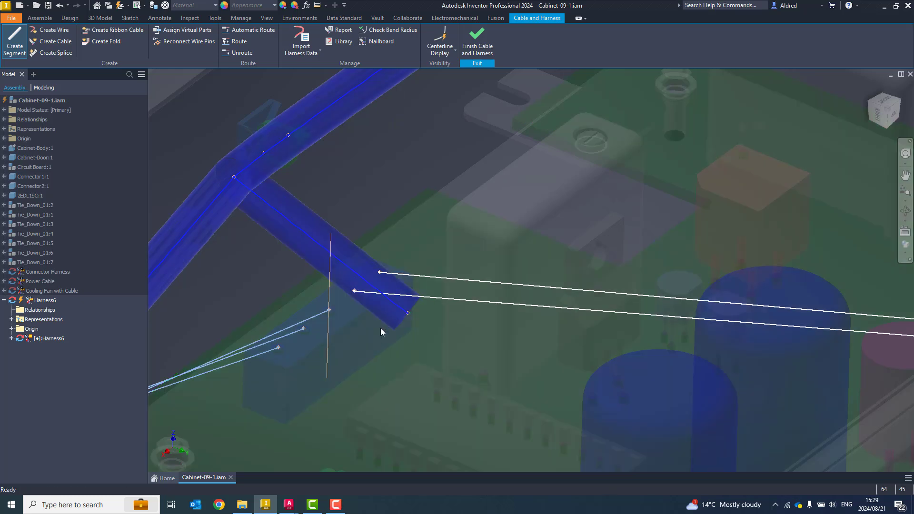
- Move the branch segment's end point upward, back toward the main segment and sideways to the terminal block's middle with 3D Move/Rotate
{"action": "right_click", "coordinate": [407, 312]}
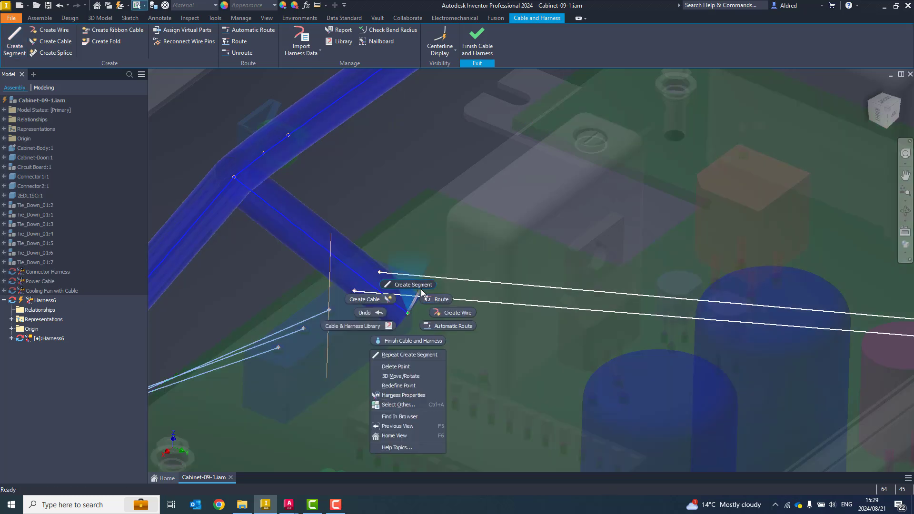
{"action": "left_click", "coordinate": [407, 376]}
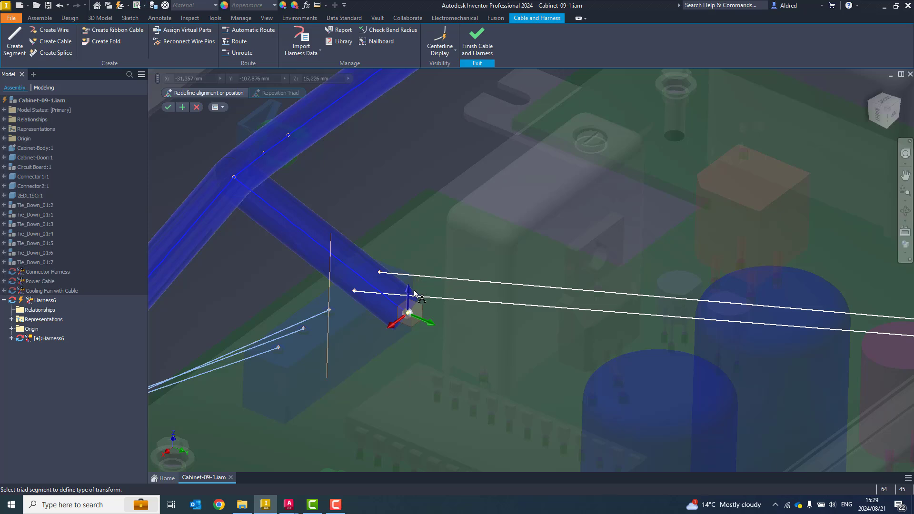
{"action": "left_click_drag", "start_coordinate": [408, 288], "coordinate": [398, 214]}
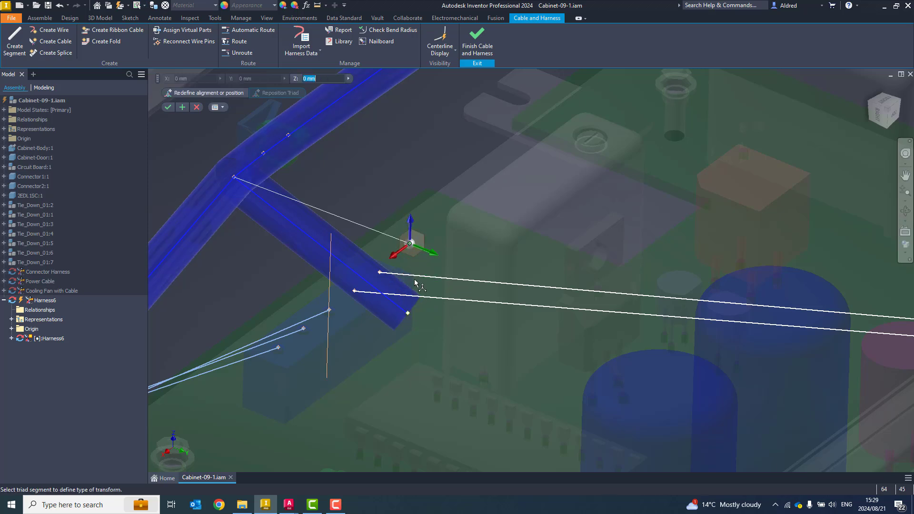
{"action": "left_click_drag", "start_coordinate": [431, 254], "coordinate": [320, 205]}
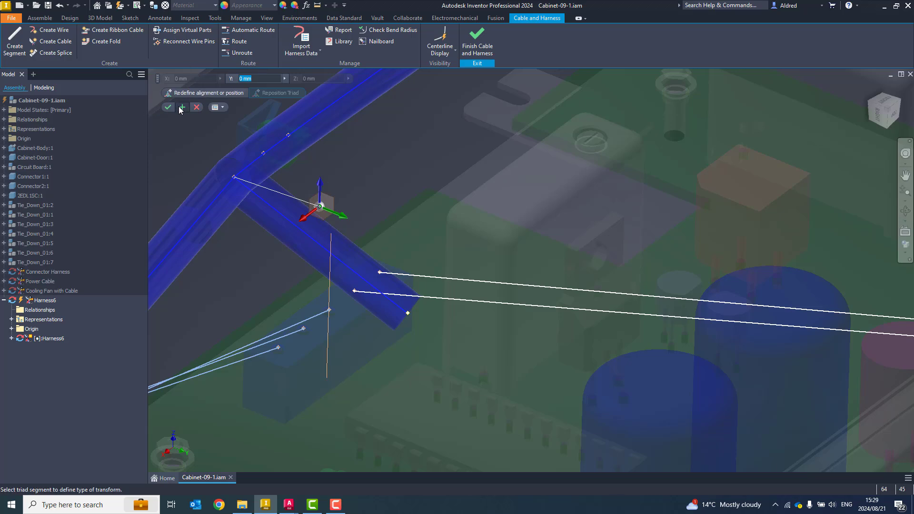
{"action": "middle_click_drag", "start_coordinate": [308, 275], "coordinate": [231, 281], "text": "shift"}
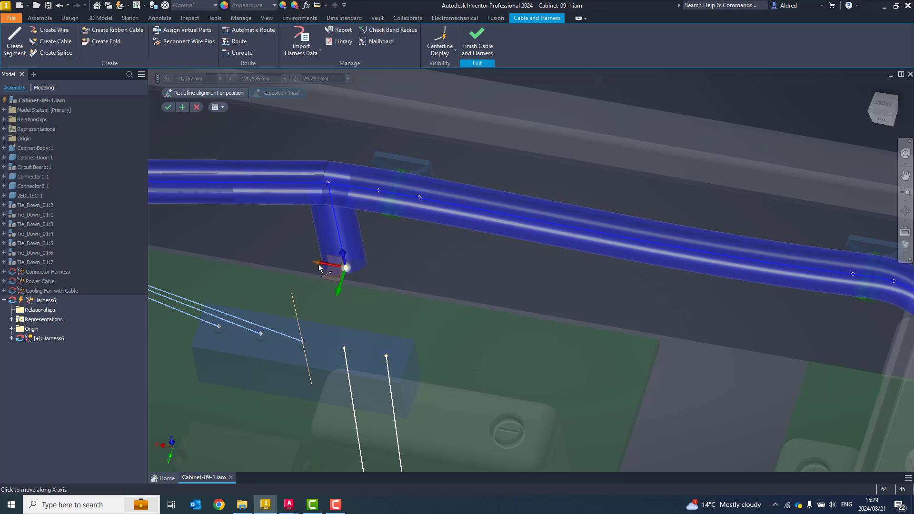
{"action": "left_click_drag", "start_coordinate": [318, 264], "coordinate": [278, 258]}
{"action": "left_click", "coordinate": [182, 107]}
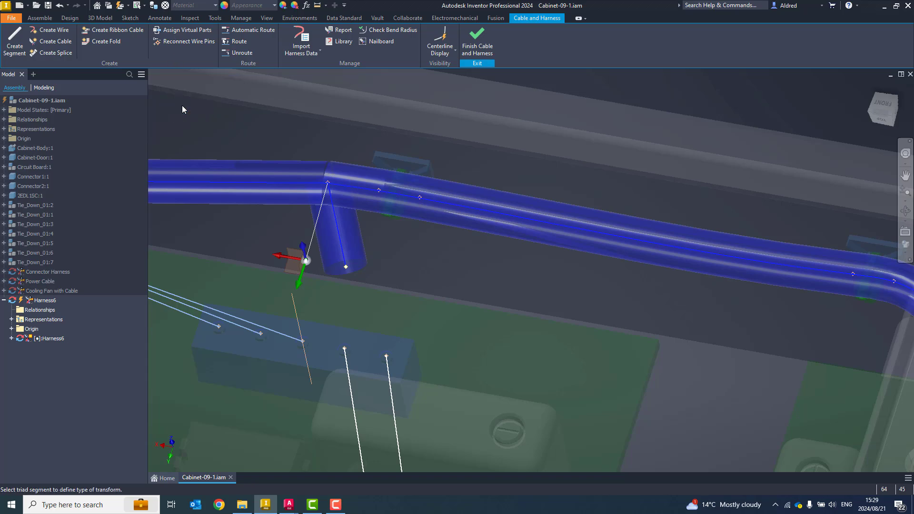
{"action": "right_click", "coordinate": [385, 284]}
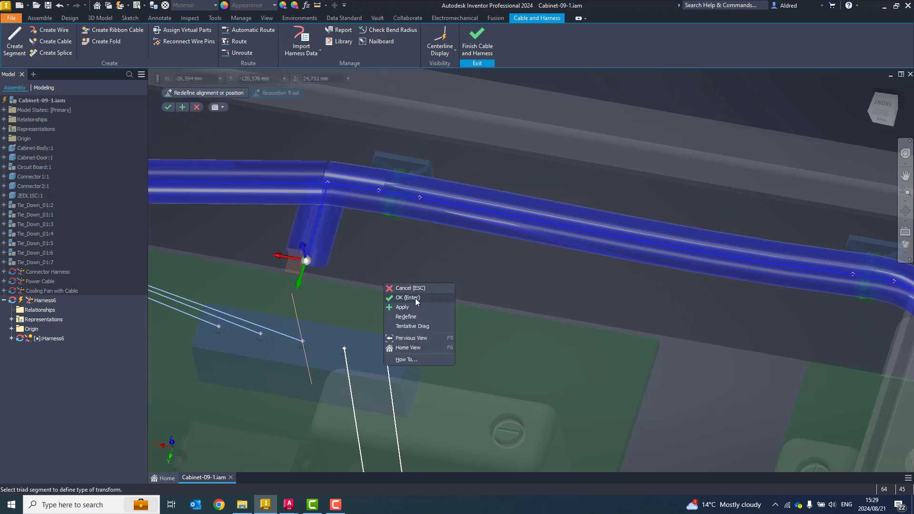
{"action": "left_click", "coordinate": [415, 297]}
- Automatically route the harness wires through the main segment and the branch to the terminal block
{"action": "middle_click_drag", "start_coordinate": [354, 305], "coordinate": [413, 313], "text": "shift"}
{"action": "middle_click_drag", "start_coordinate": [367, 259], "coordinate": [365, 330], "text": "shift"}
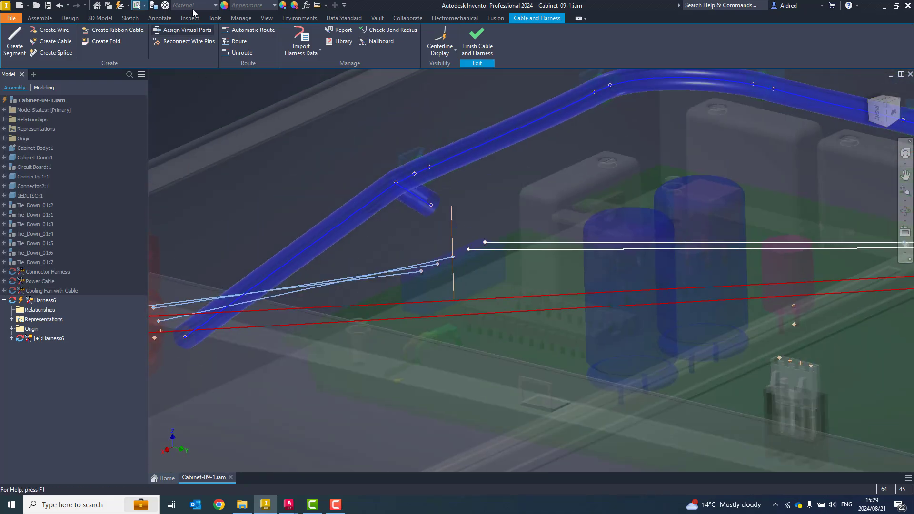
{"action": "left_click", "coordinate": [245, 30]}
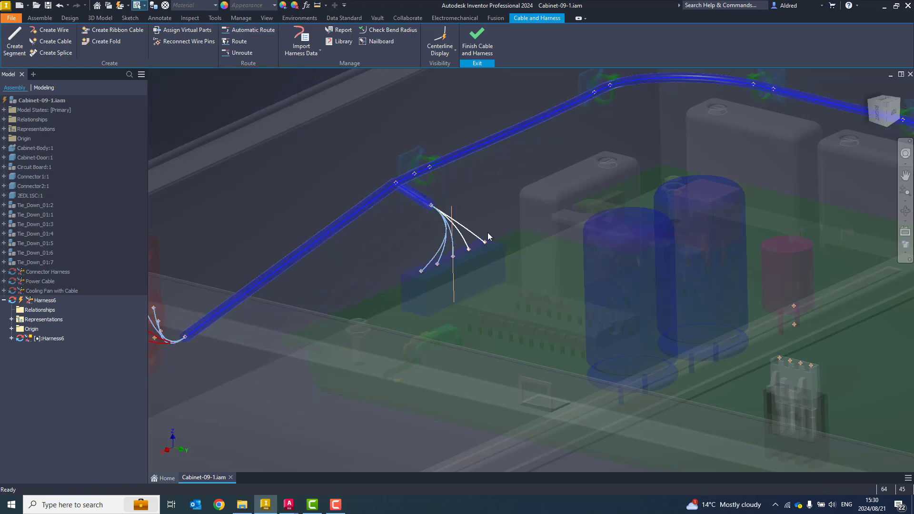
{"action": "middle_click_drag", "start_coordinate": [470, 258], "coordinate": [302, 313]}
{"action": "middle_click_drag", "start_coordinate": [739, 255], "coordinate": [509, 301]}
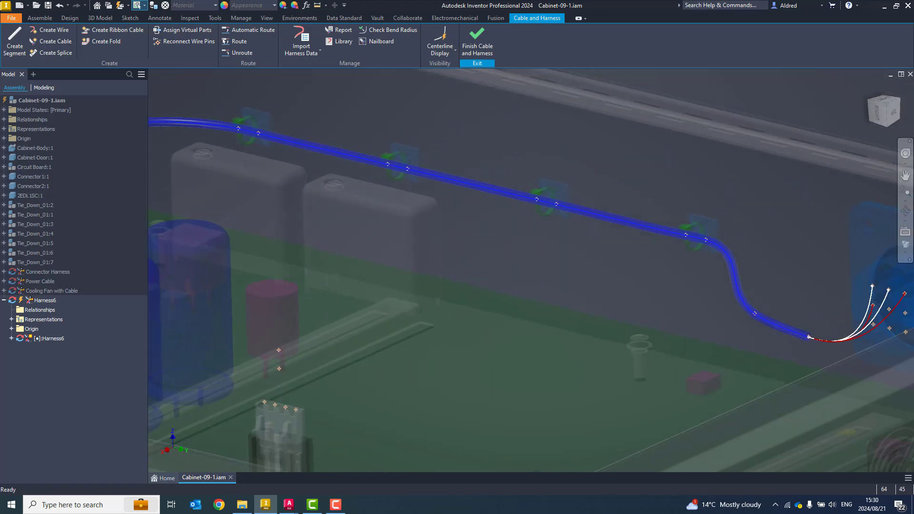
{"action": "scroll", "coordinate": [439, 340], "scroll_direction": "down", "scroll_amount": 5}
{"action": "scroll", "coordinate": [477, 254], "scroll_direction": "up", "scroll_amount": 2}
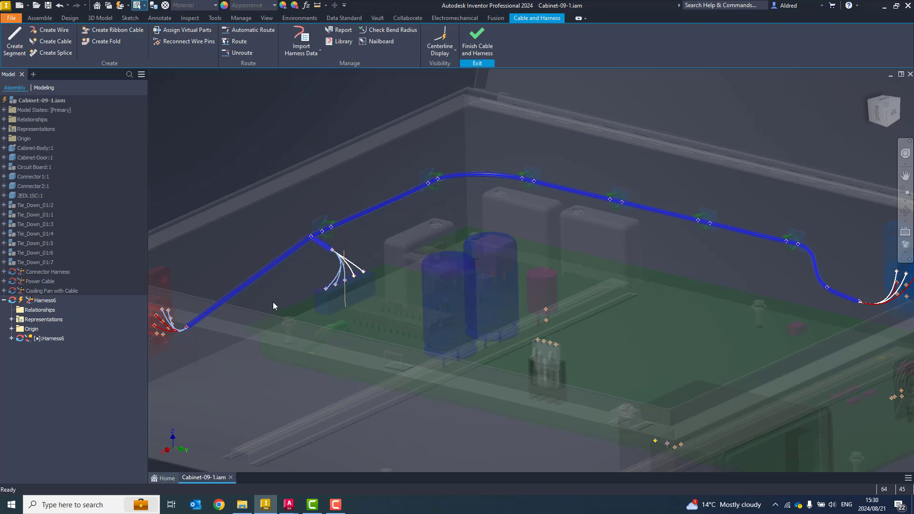
- Look at the Unroute options with all segments included, cancel them and finish the cable and harness editing
{"action": "left_click", "coordinate": [242, 53]}
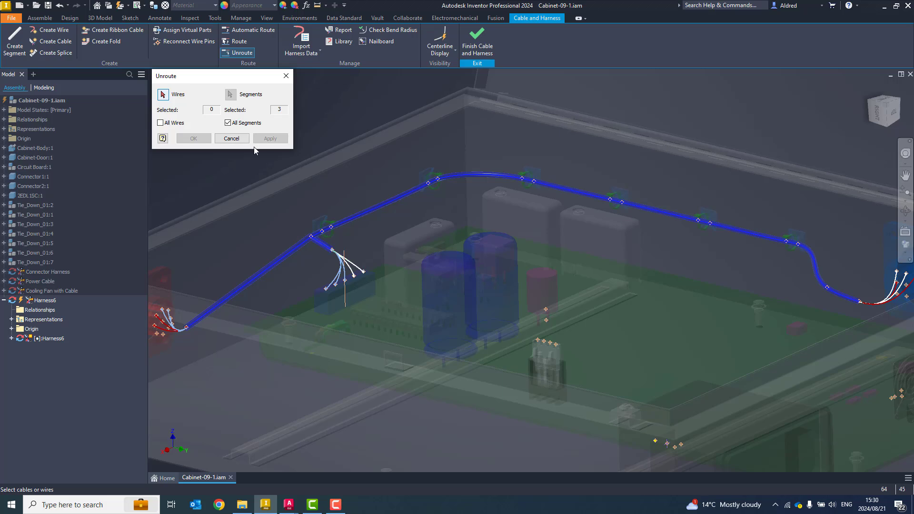
{"action": "left_click", "coordinate": [232, 139]}
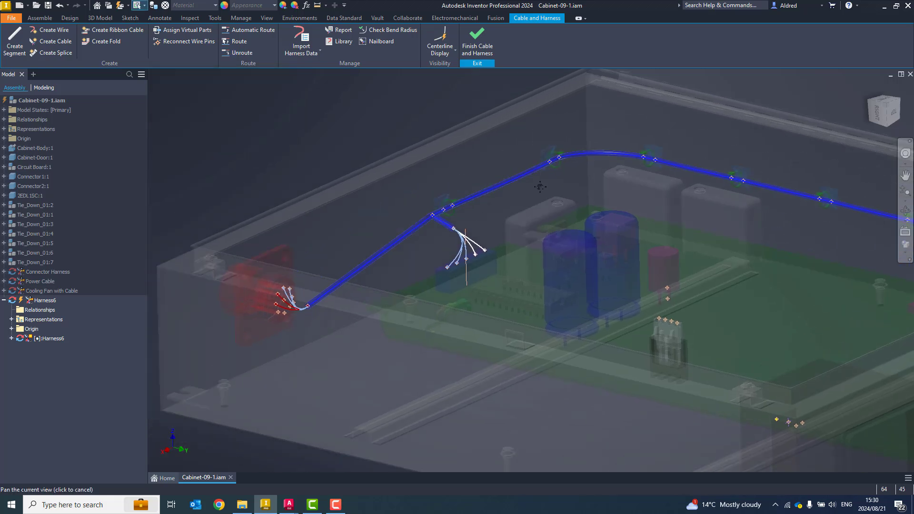
{"action": "left_click", "coordinate": [477, 39]}
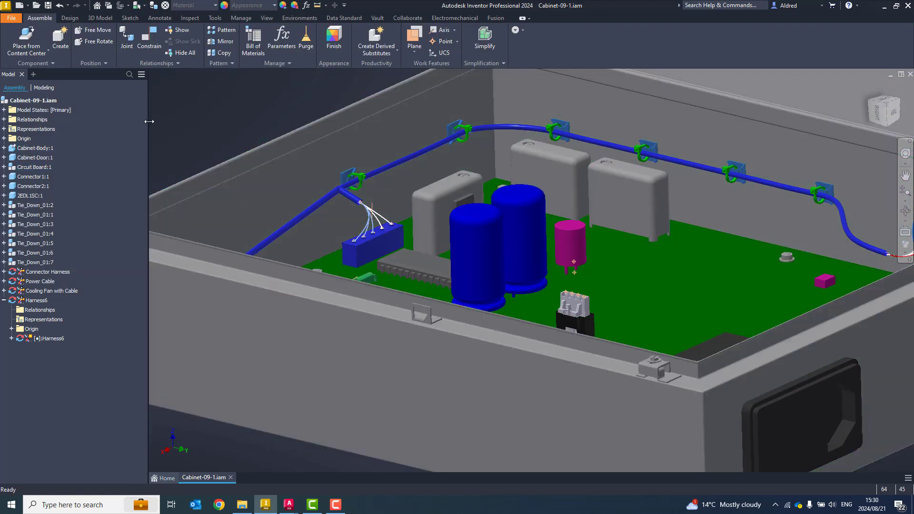
- Open the assembly's bill of materials, expand the unnamed harness entry and check the length quantities of Wire1 to Wire5
{"action": "left_click", "coordinate": [252, 40]}
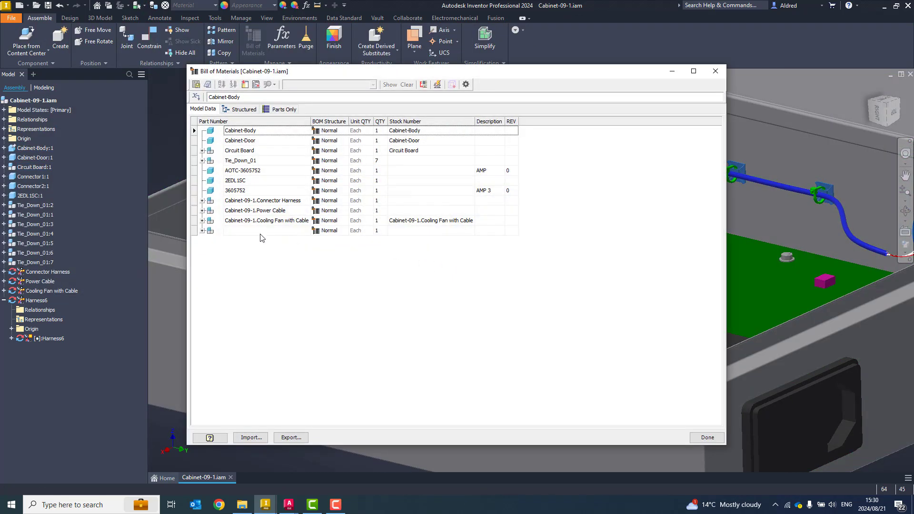
{"action": "left_click", "coordinate": [202, 231]}
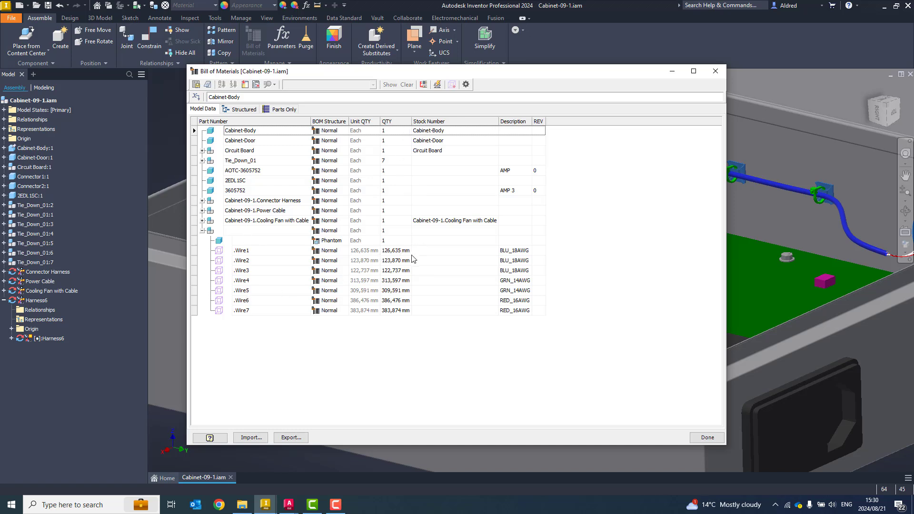
{"action": "left_click", "coordinate": [386, 251]}
{"action": "left_click", "coordinate": [392, 260]}
{"action": "left_click", "coordinate": [397, 270]}
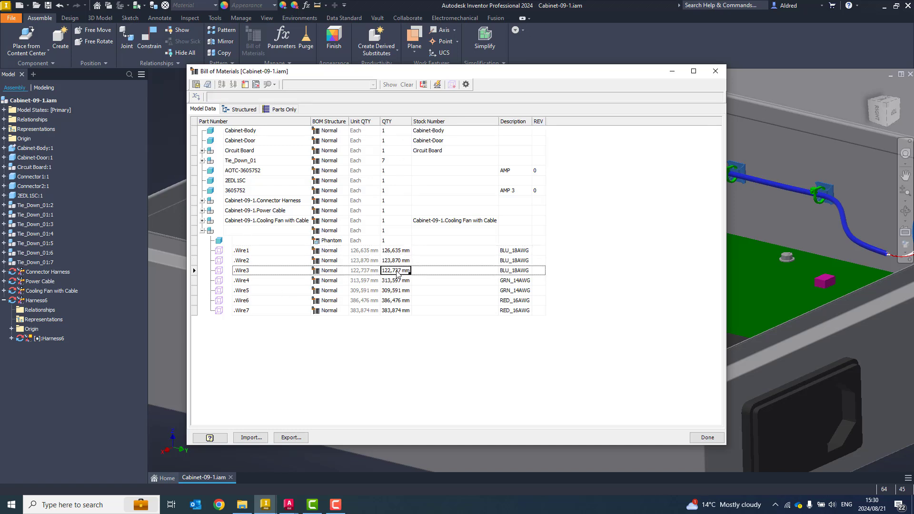
{"action": "left_click", "coordinate": [396, 283]}
{"action": "left_click", "coordinate": [396, 291]}
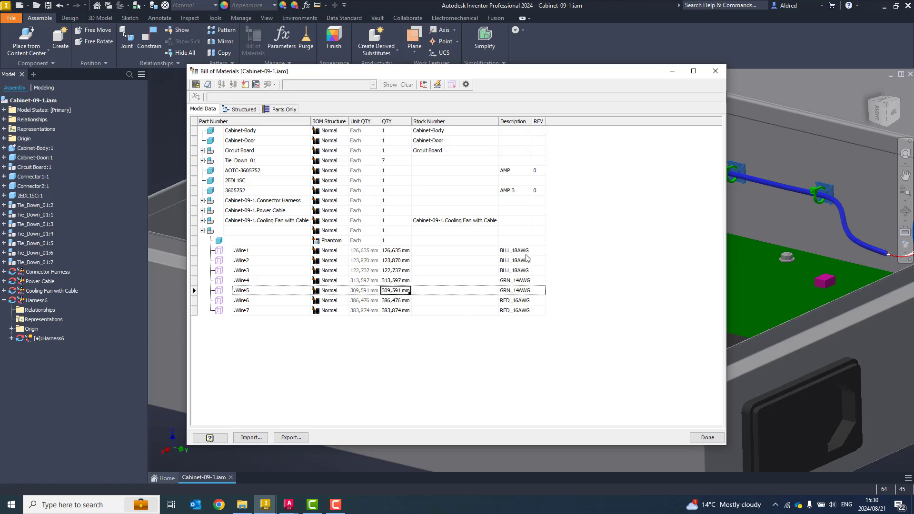
- Check the descriptions of Wire1 to Wire3 in the bill of materials and close it
{"action": "left_click", "coordinate": [519, 251]}
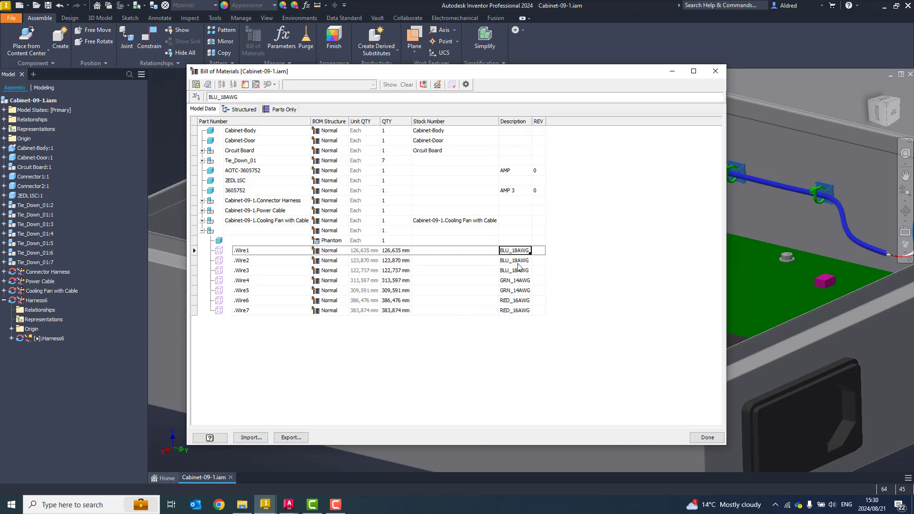
{"action": "left_click", "coordinate": [518, 261]}
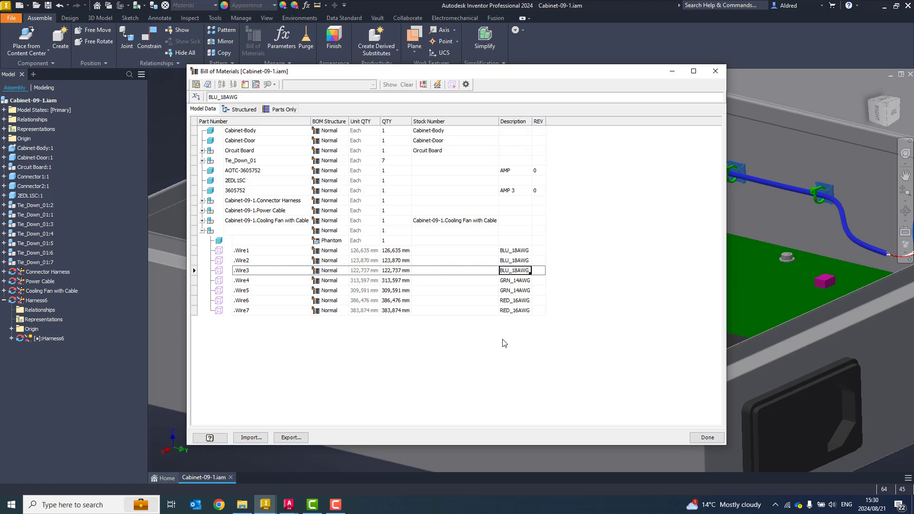
{"action": "left_click_drag", "start_coordinate": [580, 75], "coordinate": [506, 80]}
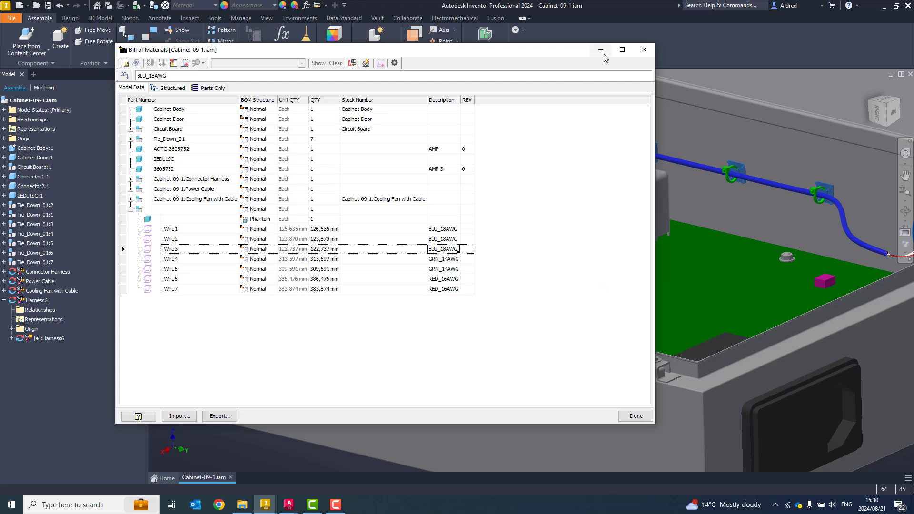
{"action": "left_click", "coordinate": [644, 49]}
{"action": "middle_click_drag", "start_coordinate": [736, 312], "coordinate": [681, 306], "text": "shift"}
{"action": "middle_click_drag", "start_coordinate": [799, 244], "coordinate": [747, 239]}
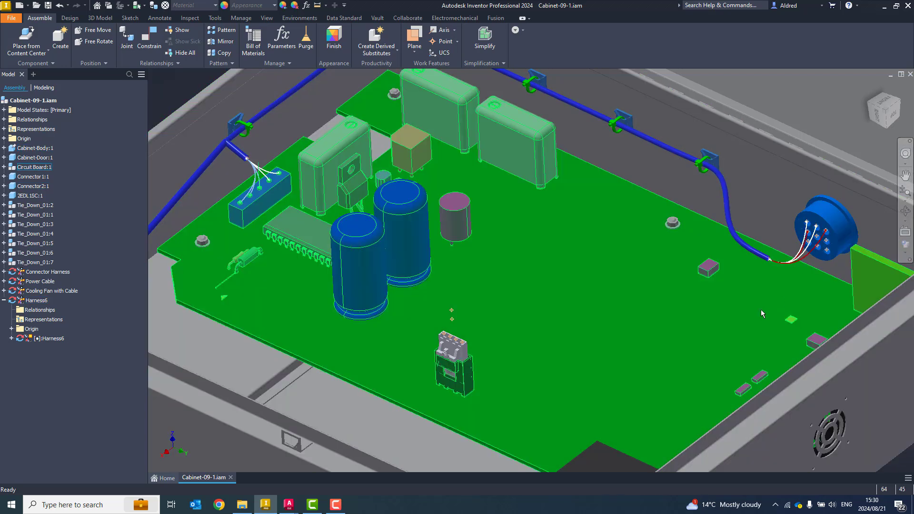
{"action": "mouse_move", "coordinate": [761, 310]}
{"action": "scroll", "coordinate": [710, 274], "scroll_direction": "up", "scroll_amount": 3}
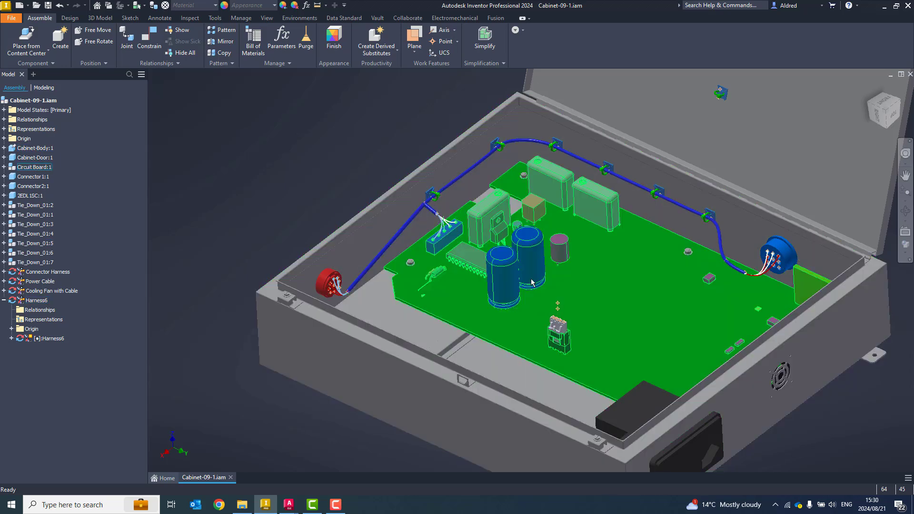
{"action": "mouse_move", "coordinate": [531, 282]}
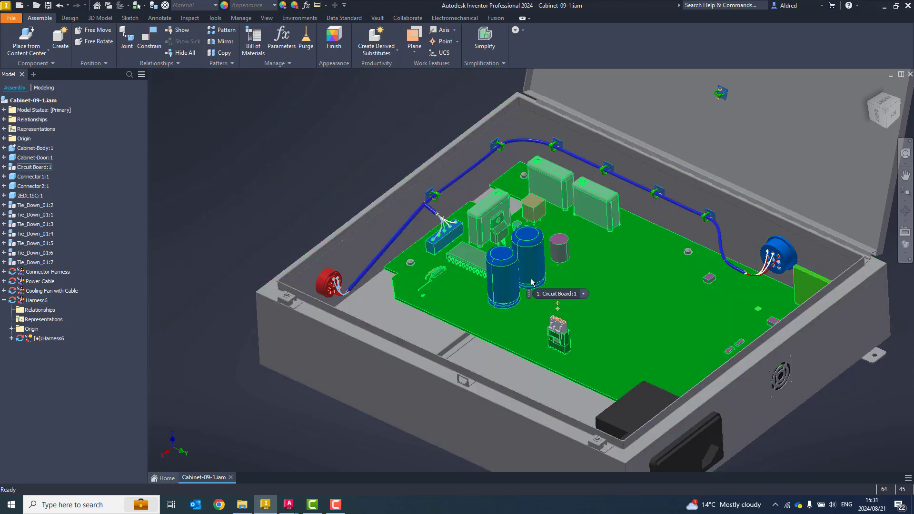